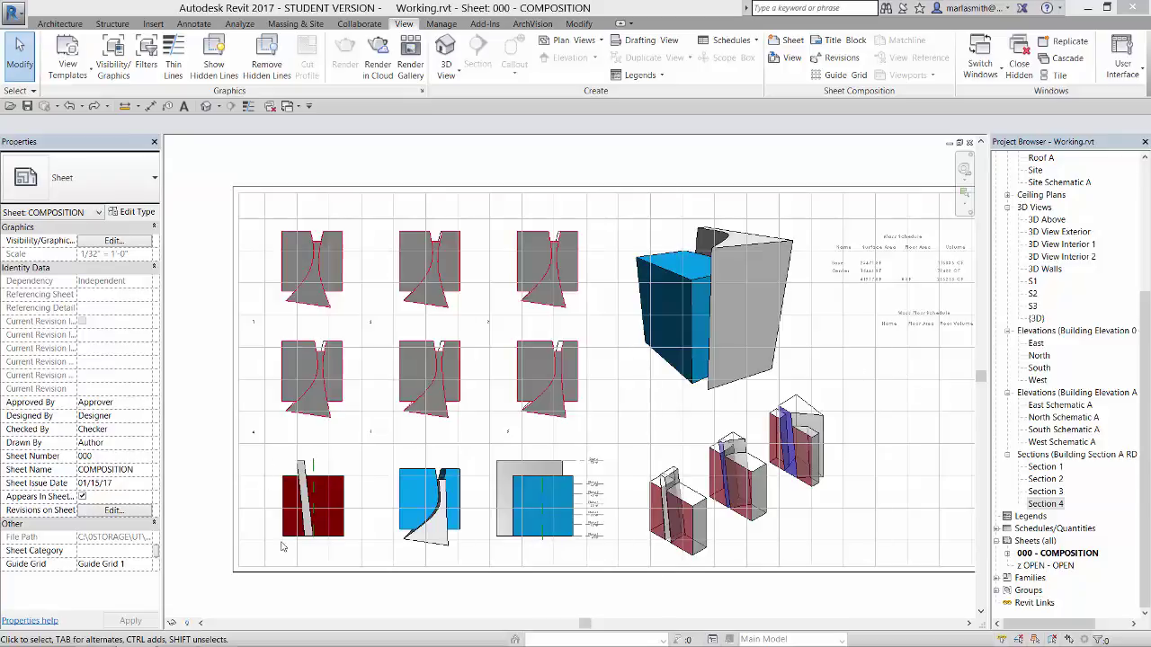
Check the Section 1 viewport on the COMPOSITION sheet and open the Plan A1 floor plan
left_click(343, 477)
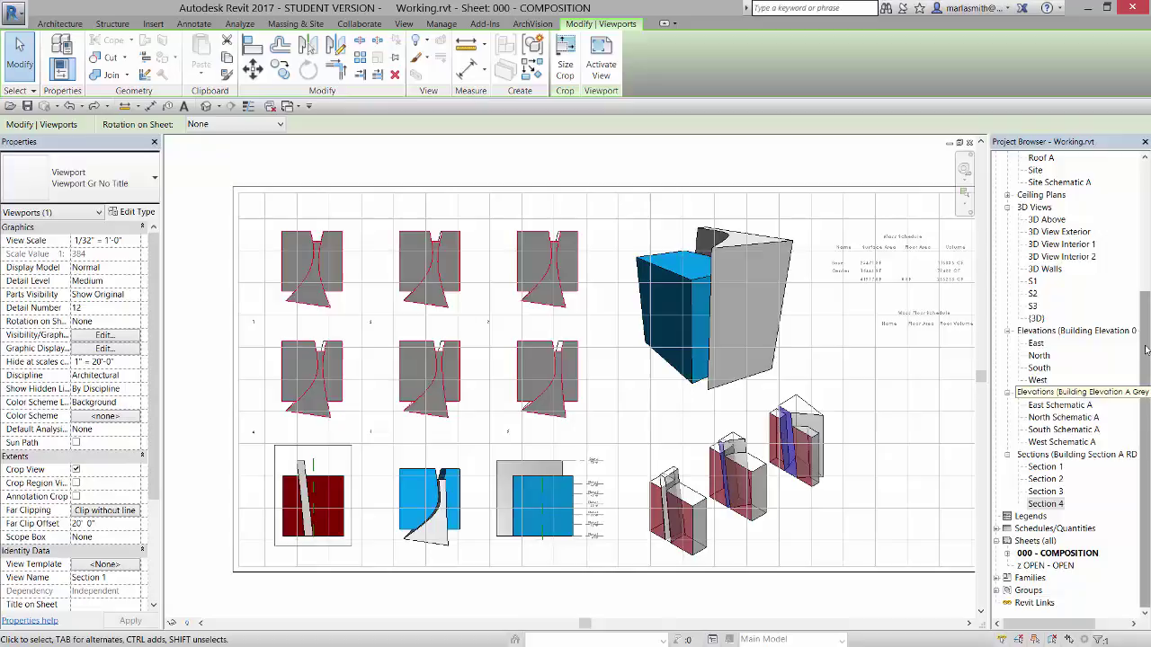
left_click_drag(1148, 351, 1148, 236)
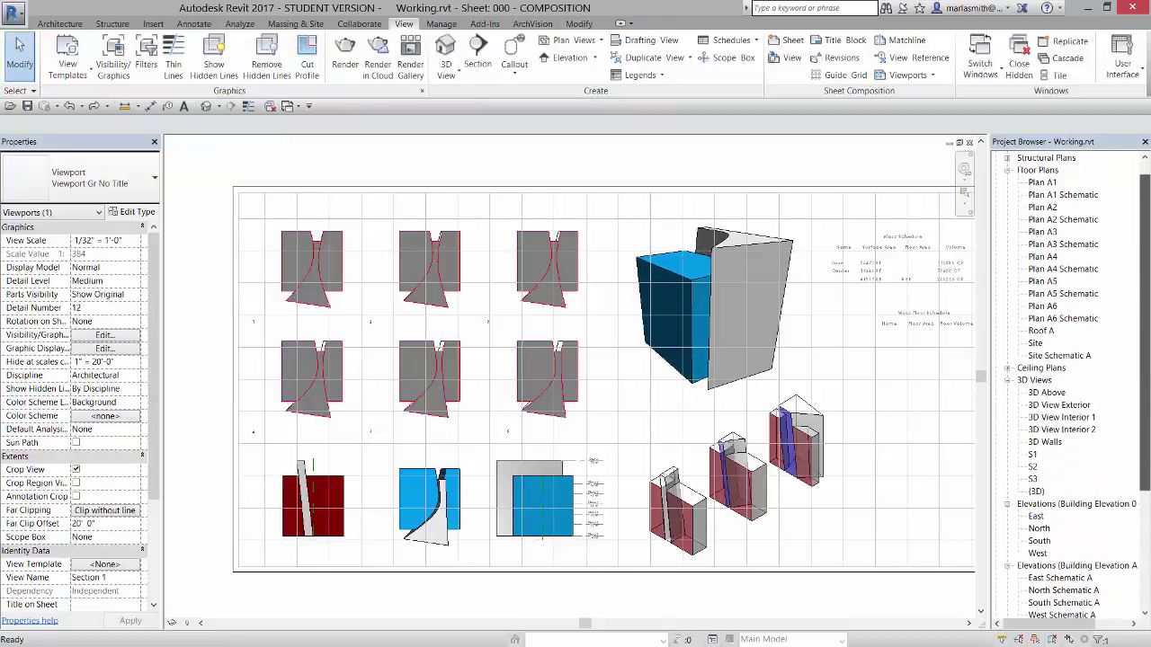
double_click(1043, 183)
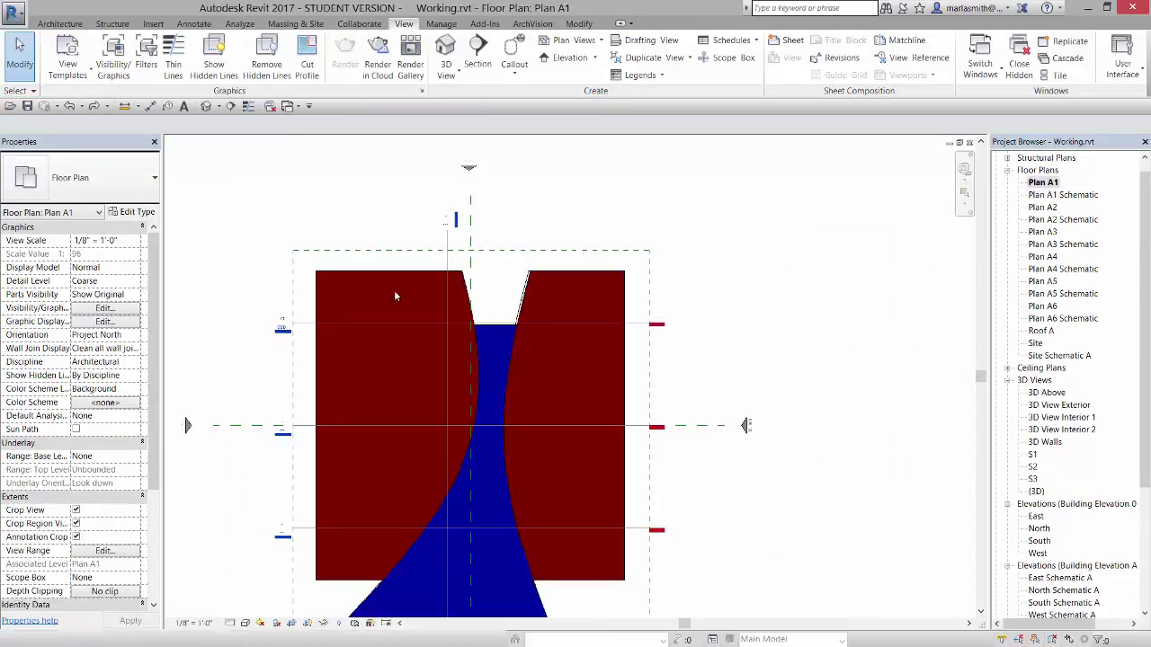
Examine the Section 1 line, its marker and its extents in Plan A1
scroll(273, 329, "up", 5)
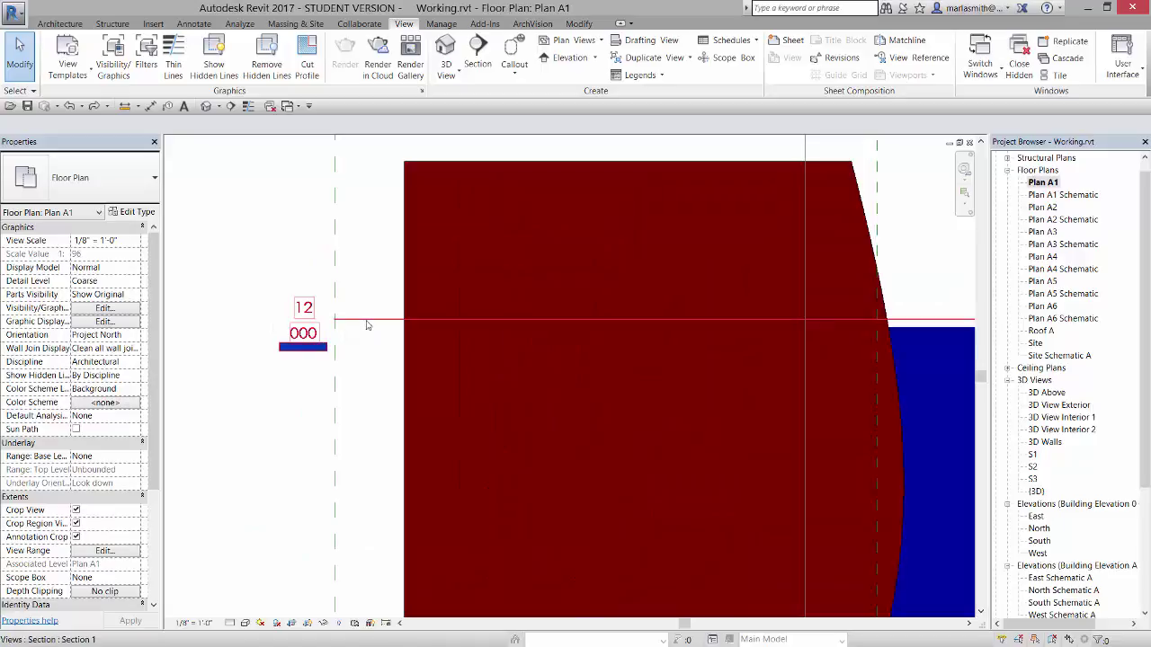
left_click(364, 321)
scroll(269, 319, "down", 3)
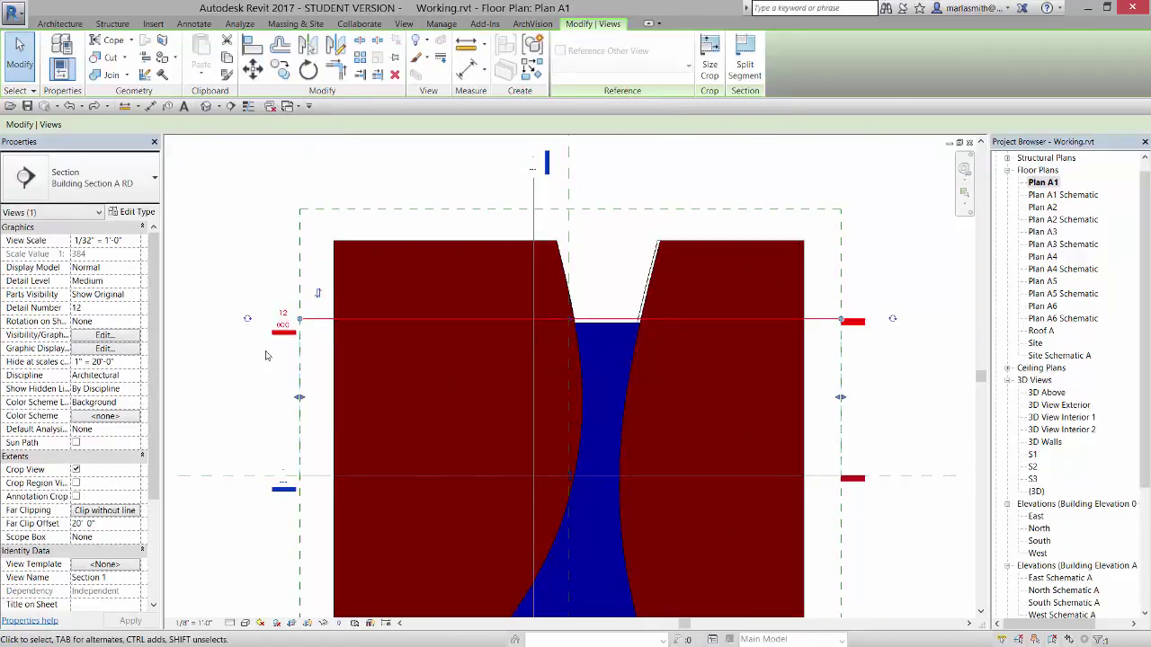
scroll(269, 338, "up", 3)
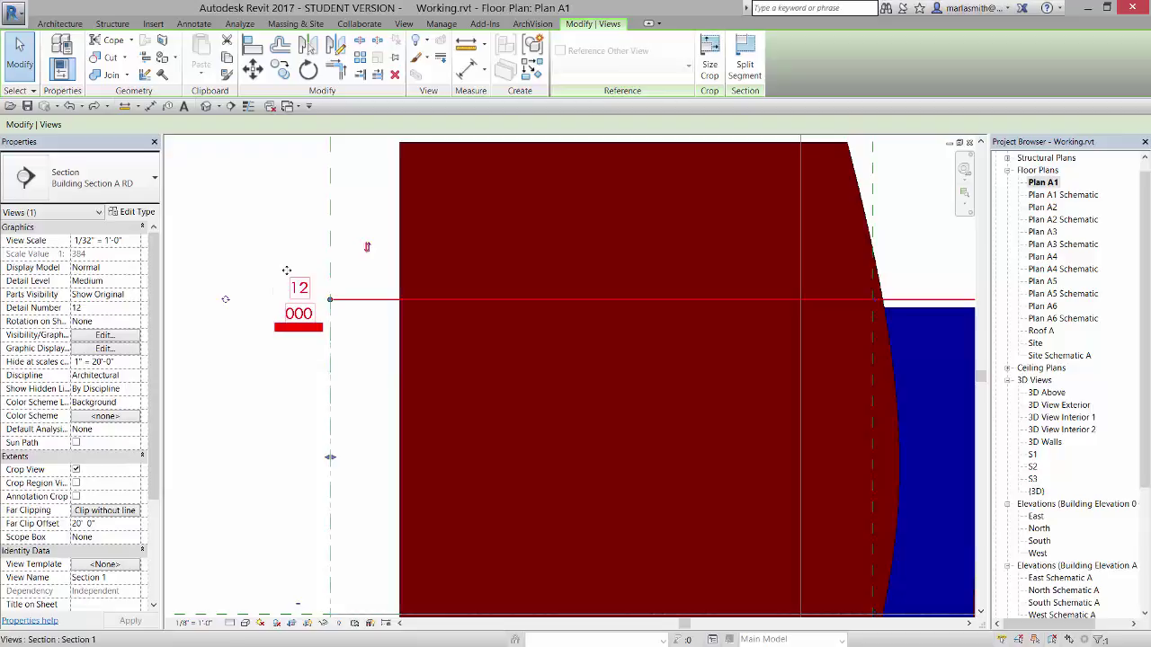
scroll(289, 277, "down", 3)
scroll(290, 275, "down", 1)
key("Escape")
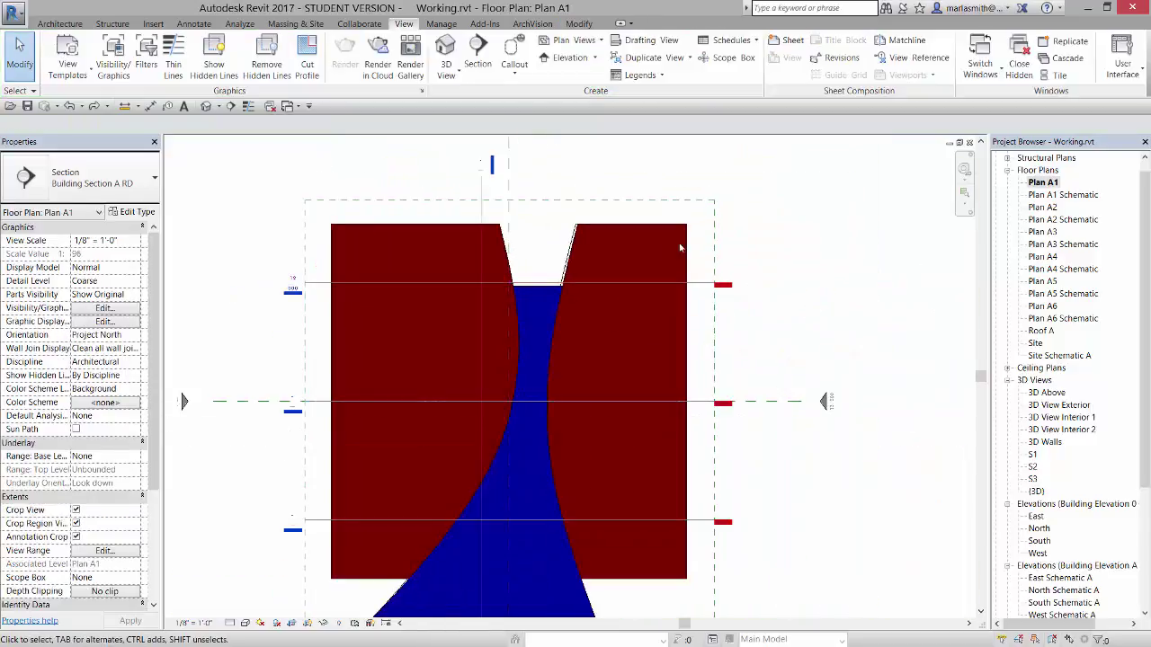
scroll(483, 292, "down", 1)
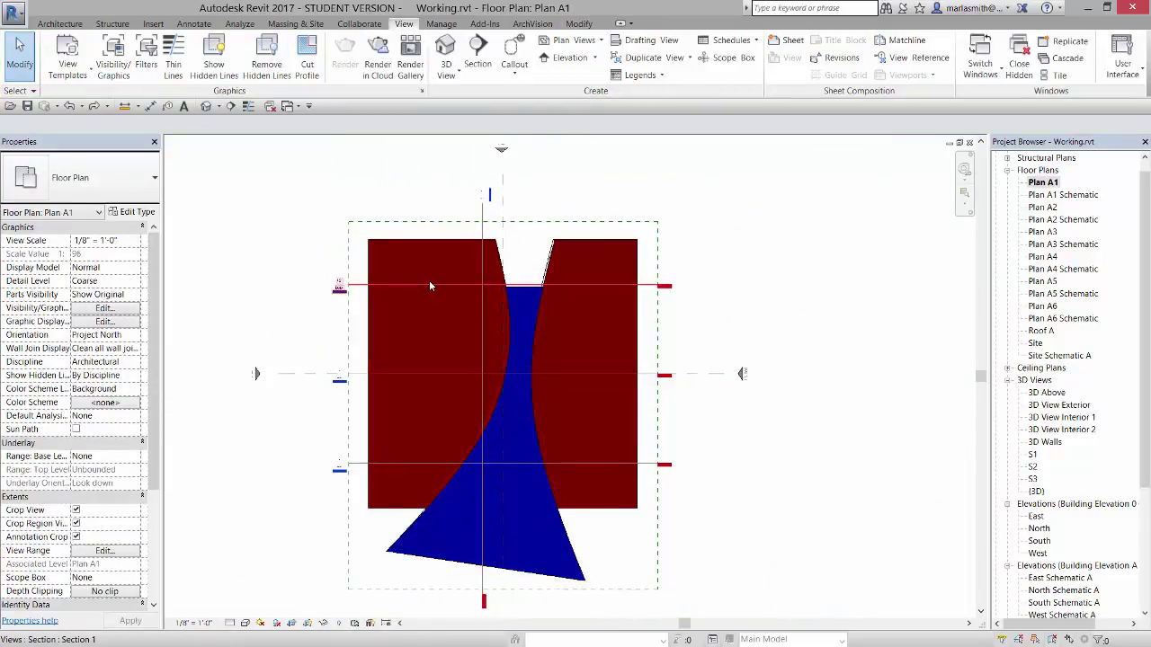
Delete the vertical Section 4 line from Plan A1, including its view
left_click(482, 234)
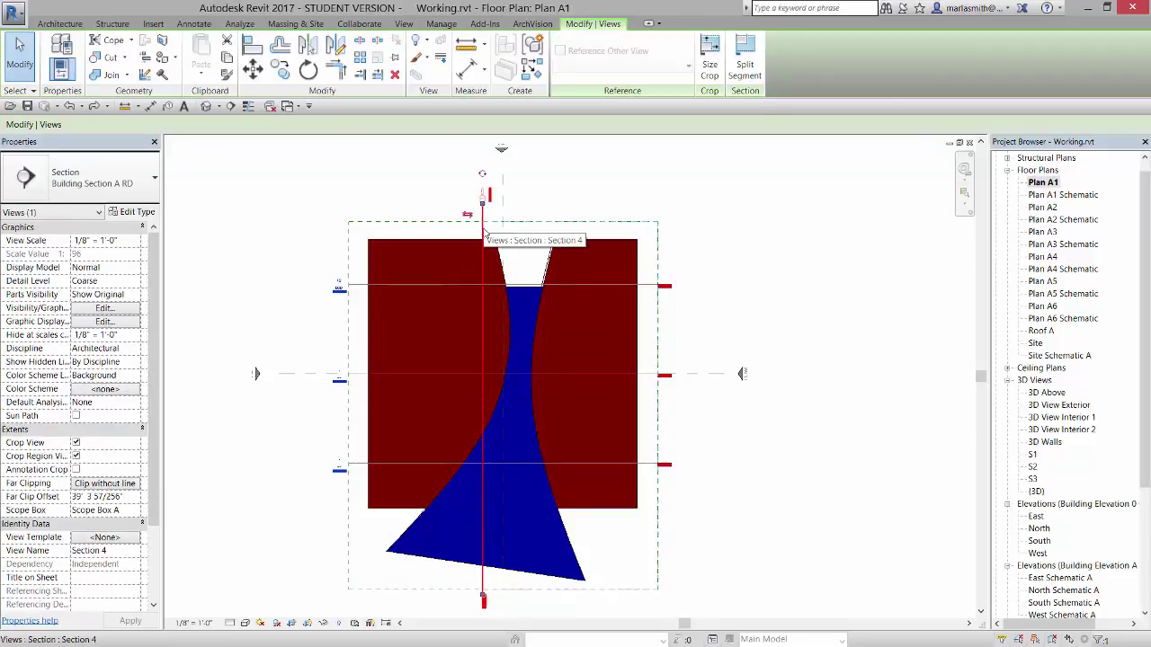
key("Delete")
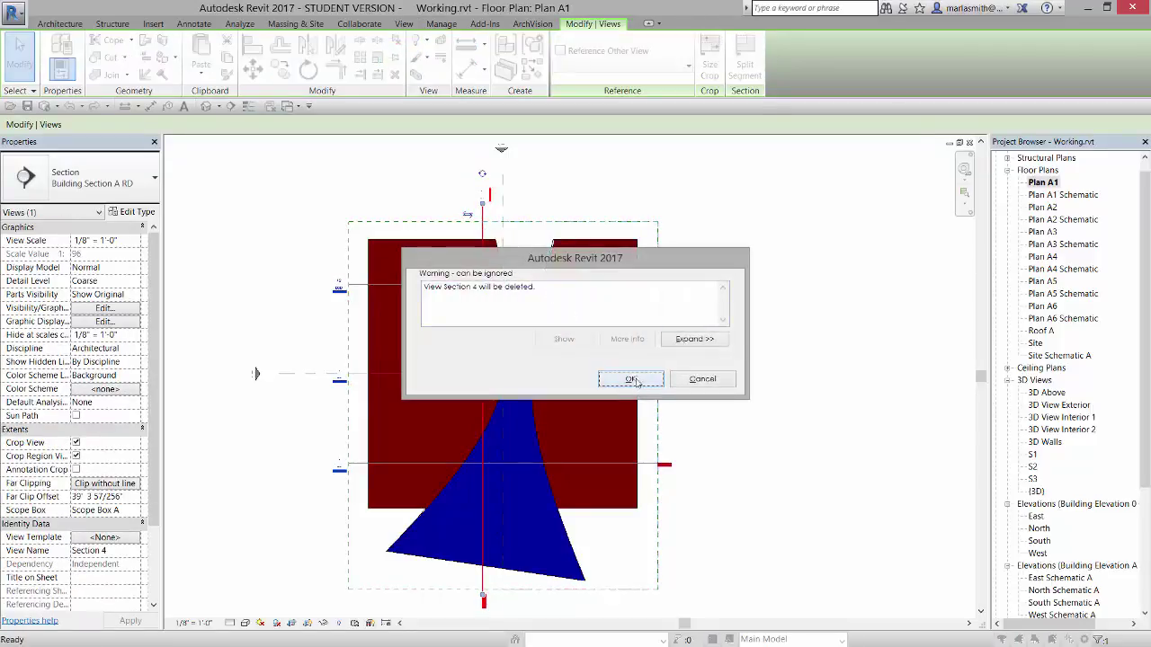
left_click(633, 379)
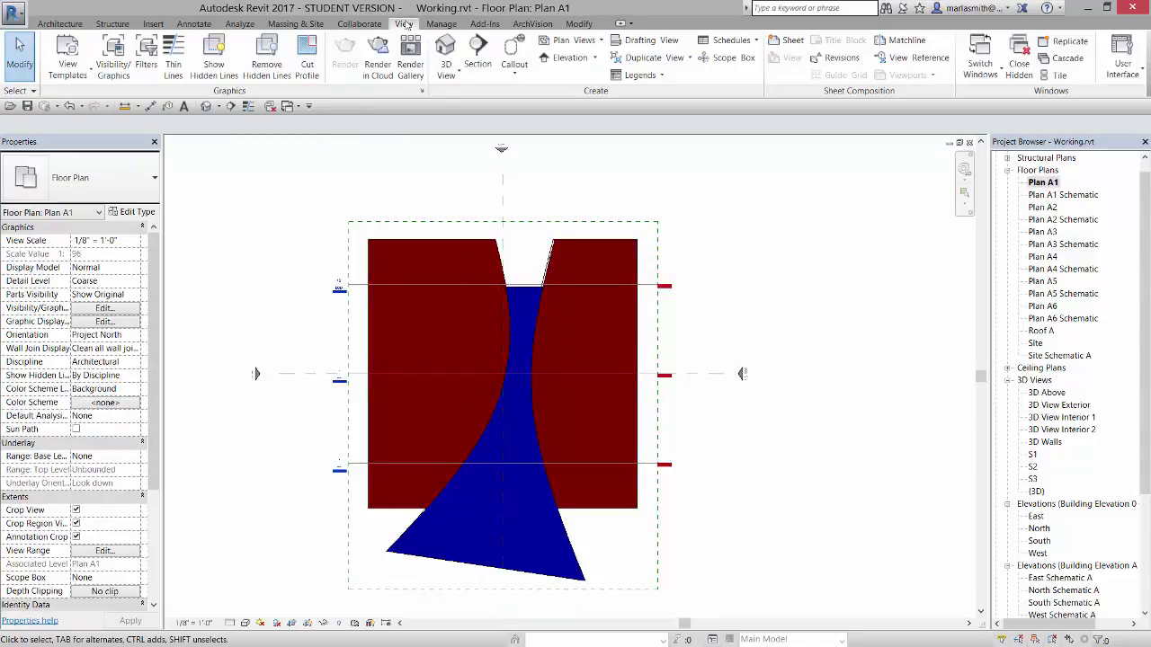
Draw a vertical Building Section A RD line just west of the plan's centre, from above the masses to below them
left_click(477, 54)
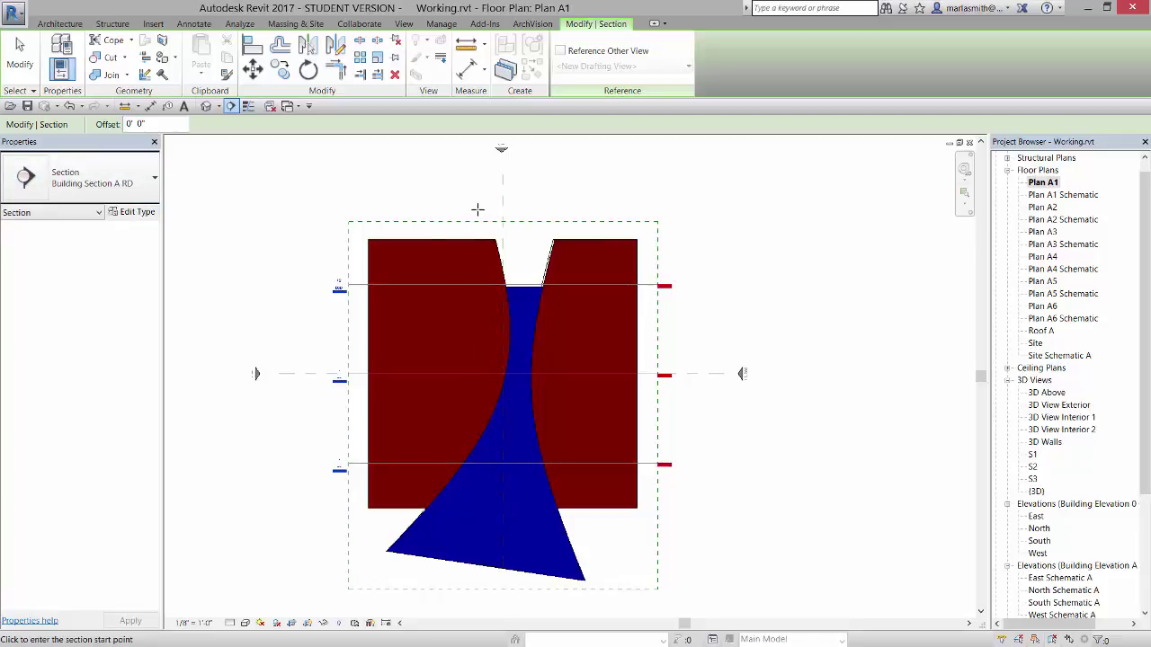
left_click(475, 209)
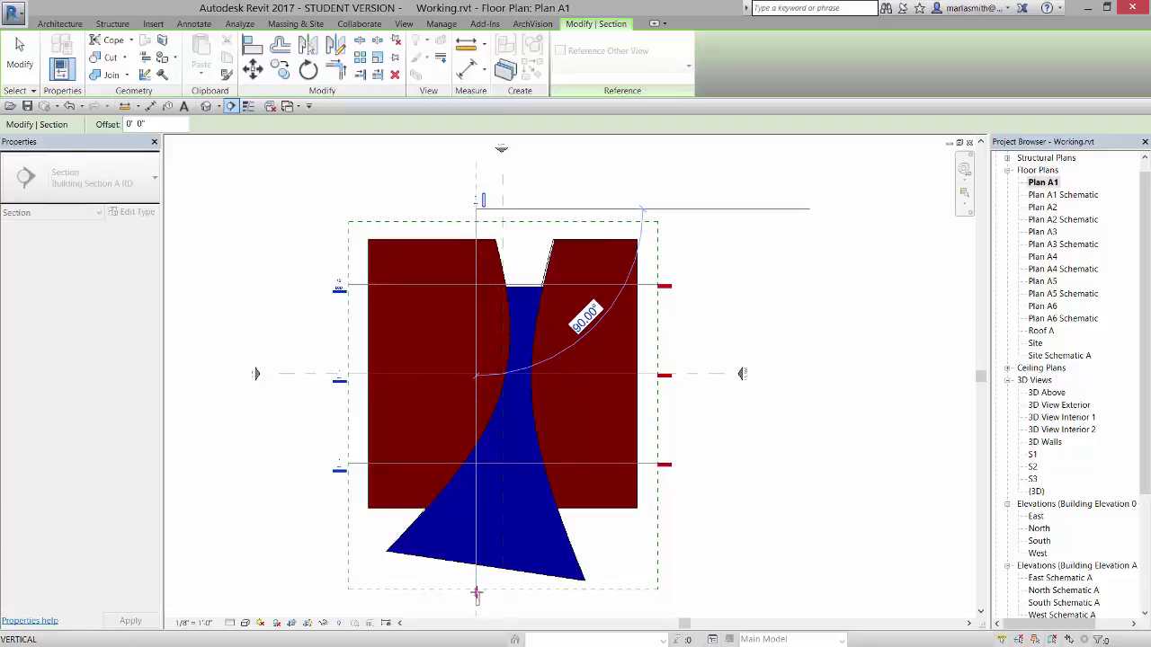
left_click(477, 593)
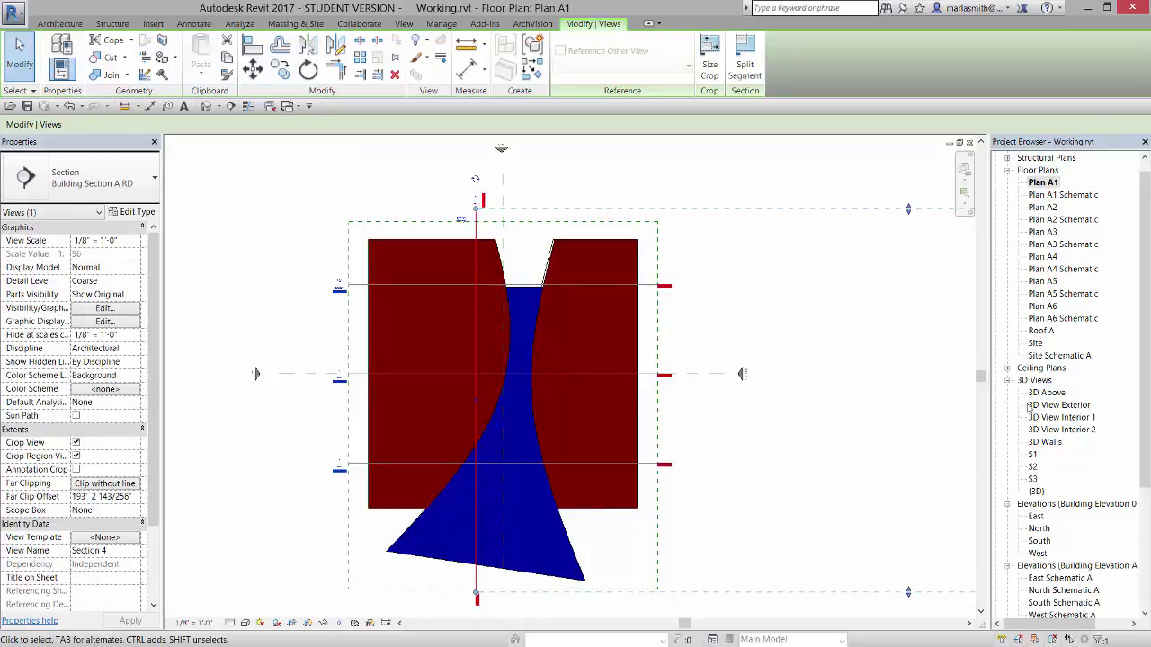
Locate the new Section 4 in the project browser and inspect its full view depth in the plan
left_click_drag(1144, 325, 1052, 504)
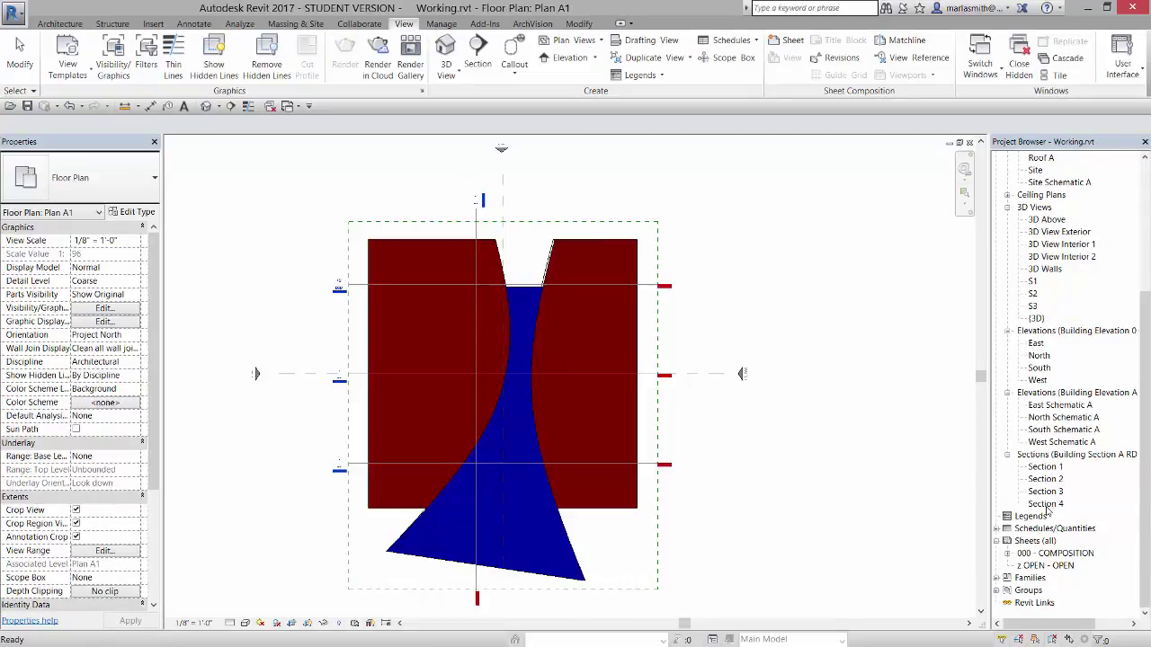
left_click(477, 236)
scroll(600, 228, "down", 4)
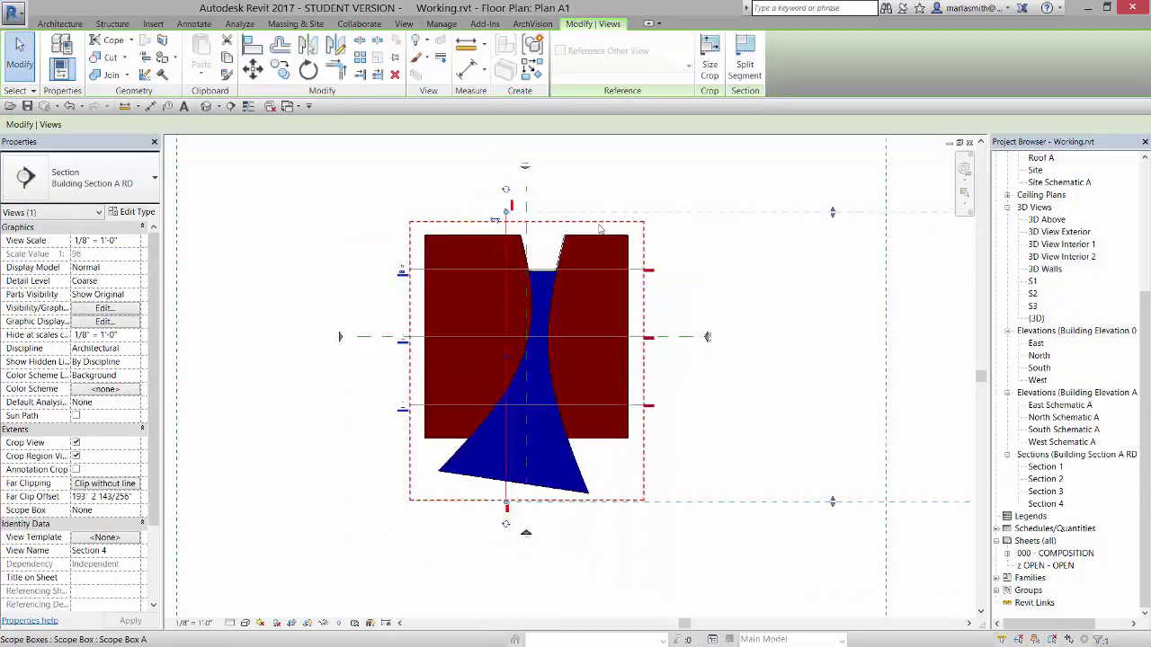
scroll(601, 228, "down", 1)
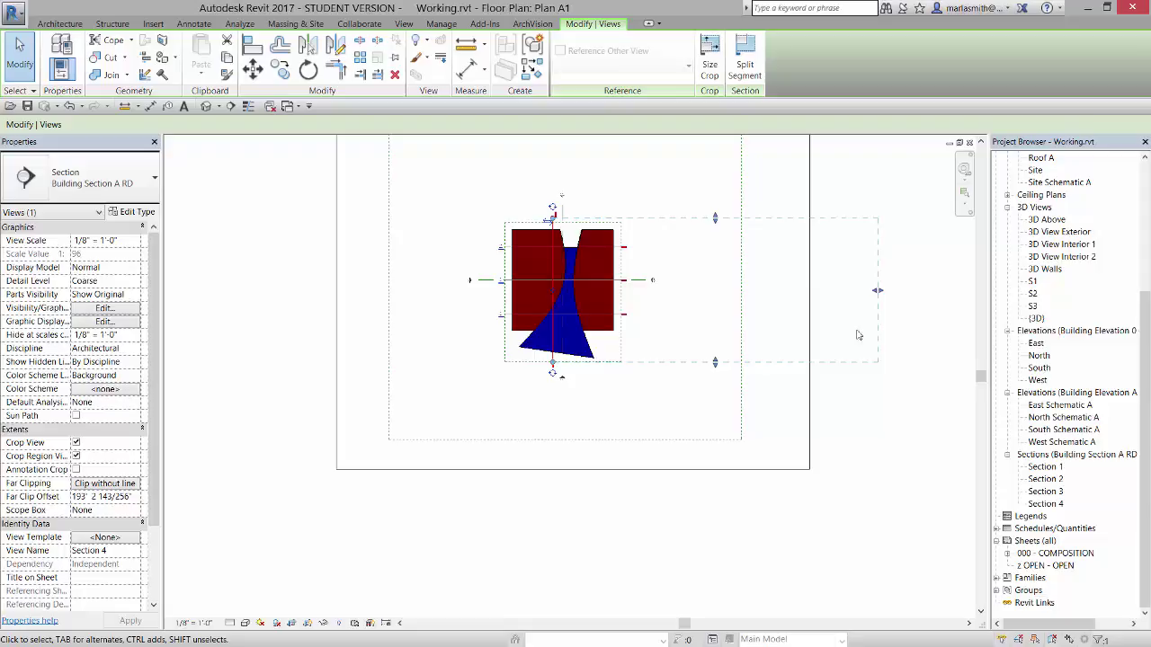
left_click(861, 187)
scroll(661, 240, "up", 3)
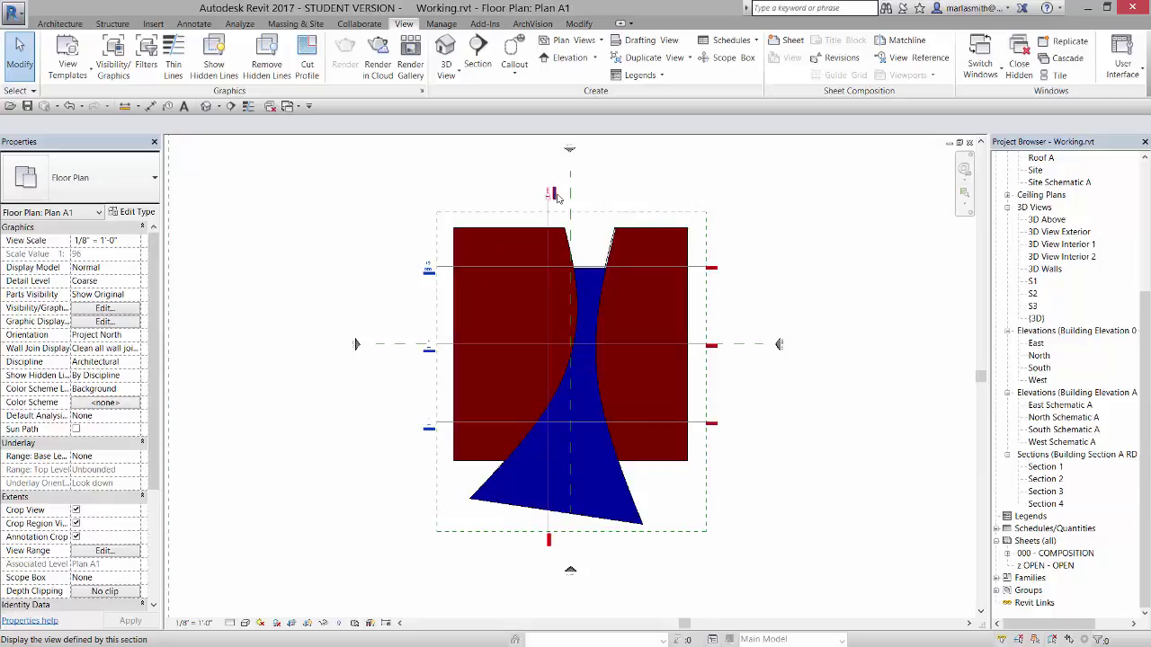
Open the Section 4 view from its marker and assign Scope Box A to it
double_click(554, 194)
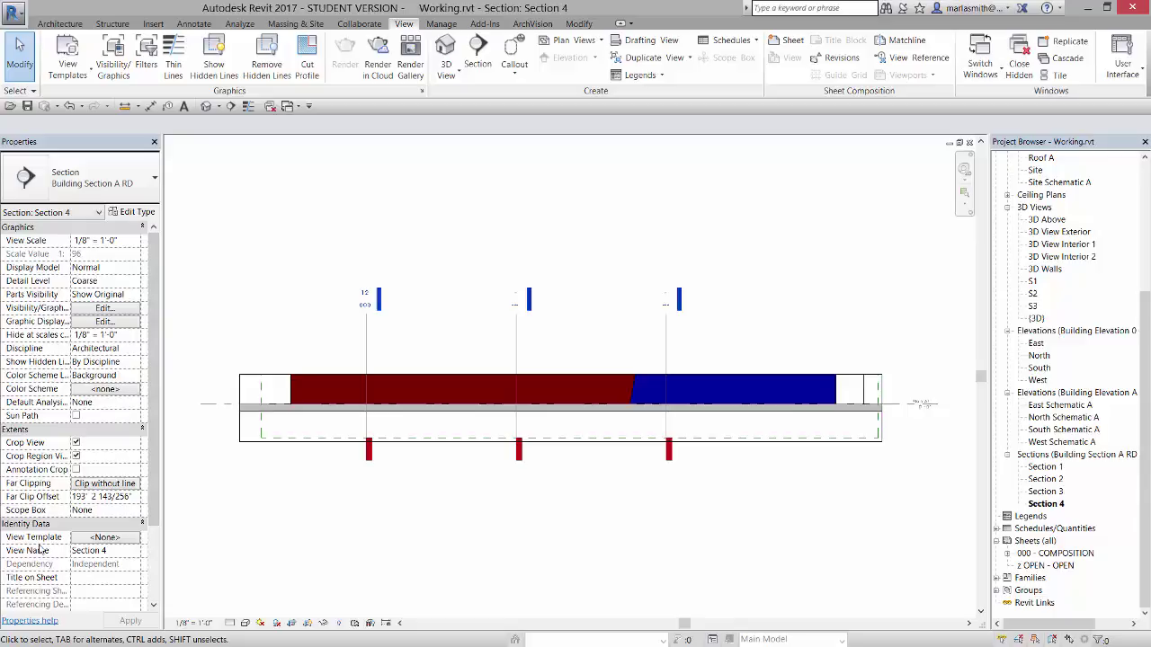
left_click(139, 514)
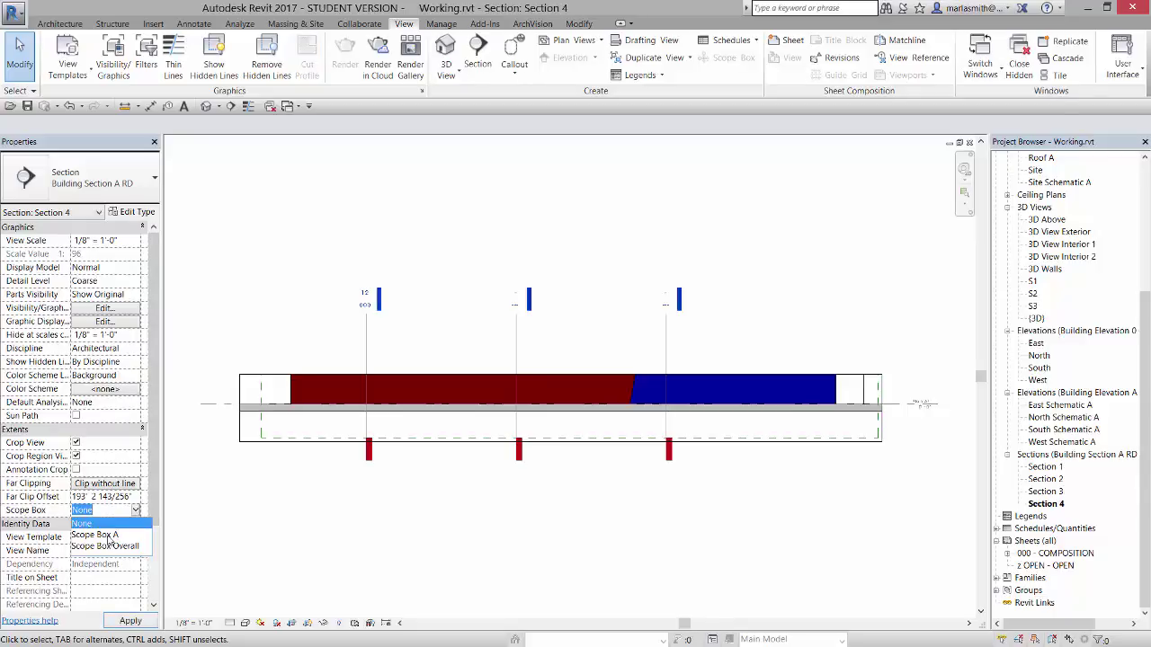
left_click(108, 540)
scroll(454, 521, "down", 4)
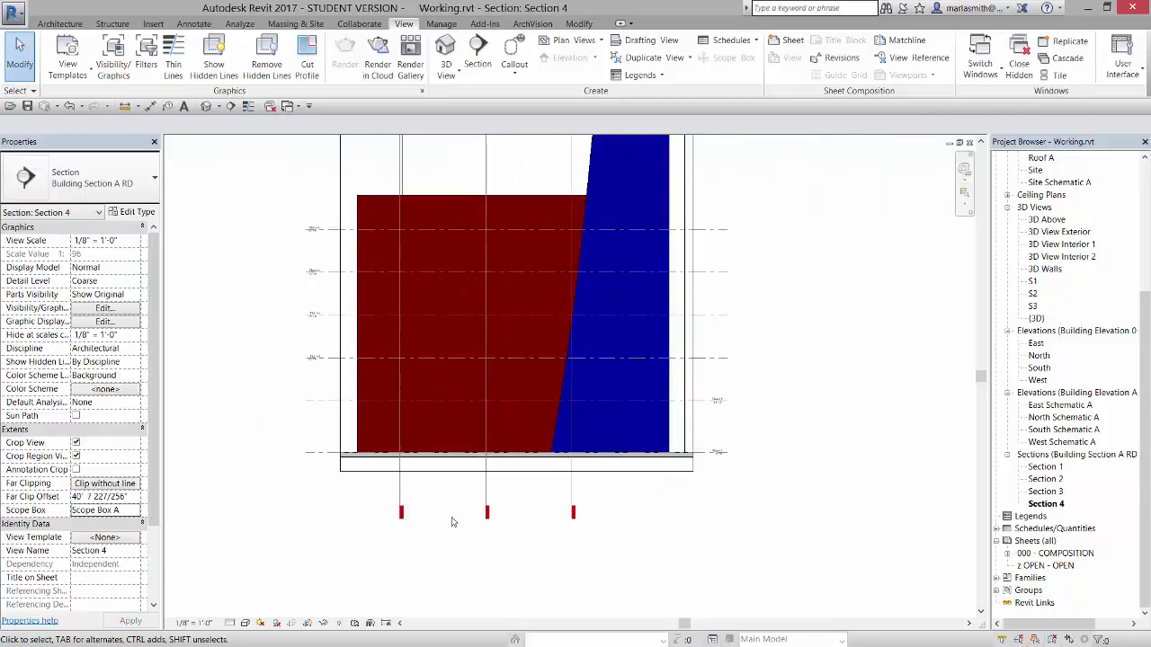
scroll(525, 192, "up", 1)
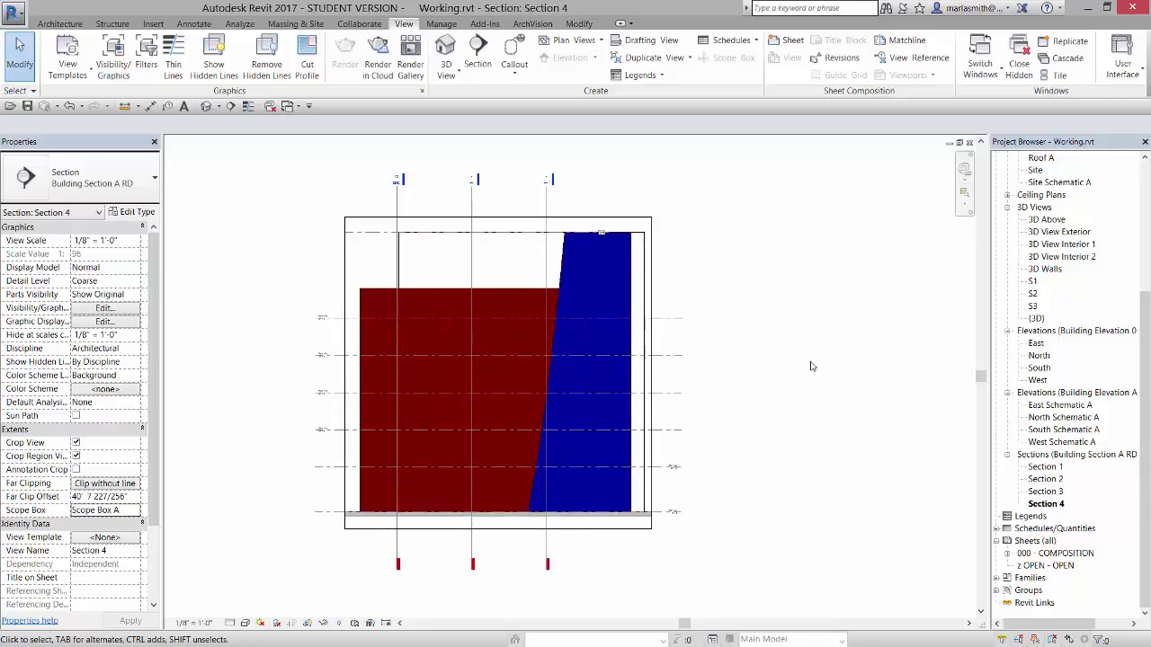
Inspect Scope Box A around the masses in the default 3D view, and return to the Section 4 view
left_click(206, 106)
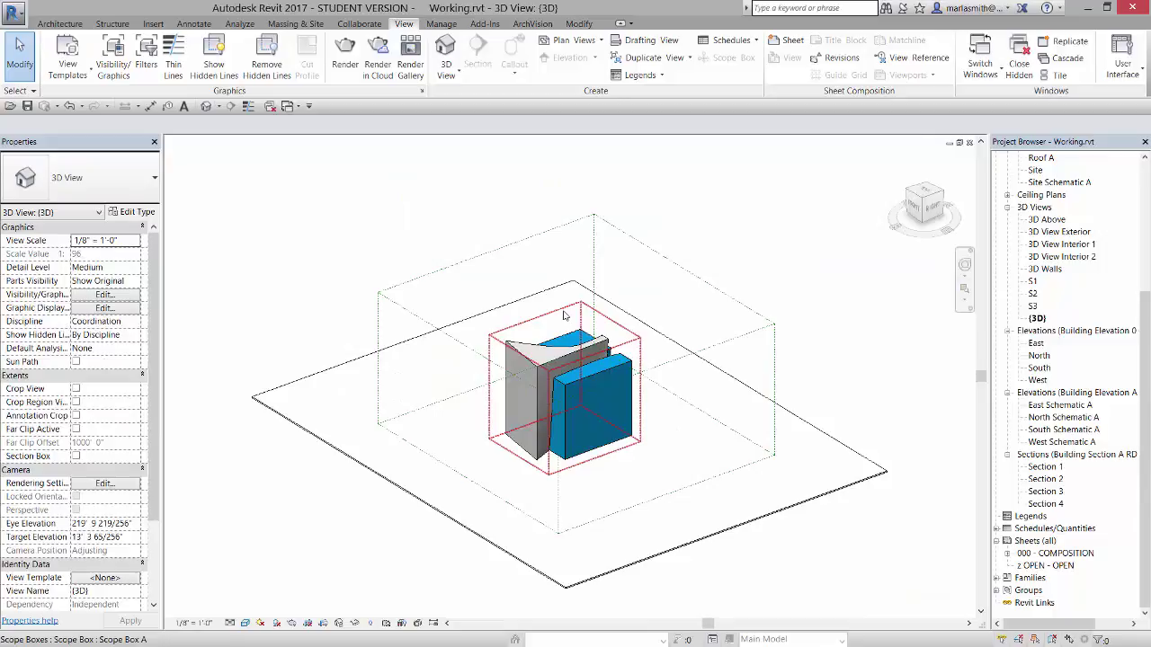
left_click(564, 315)
middle_click_drag(565, 315, 636, 342, "shift")
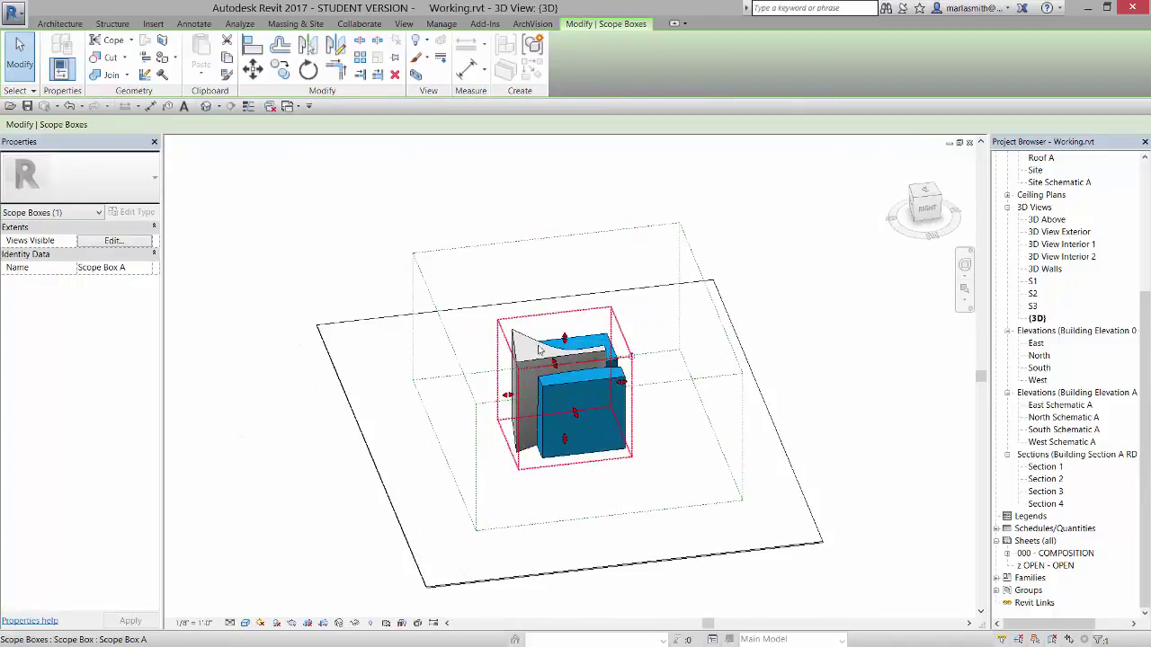
key("Escape")
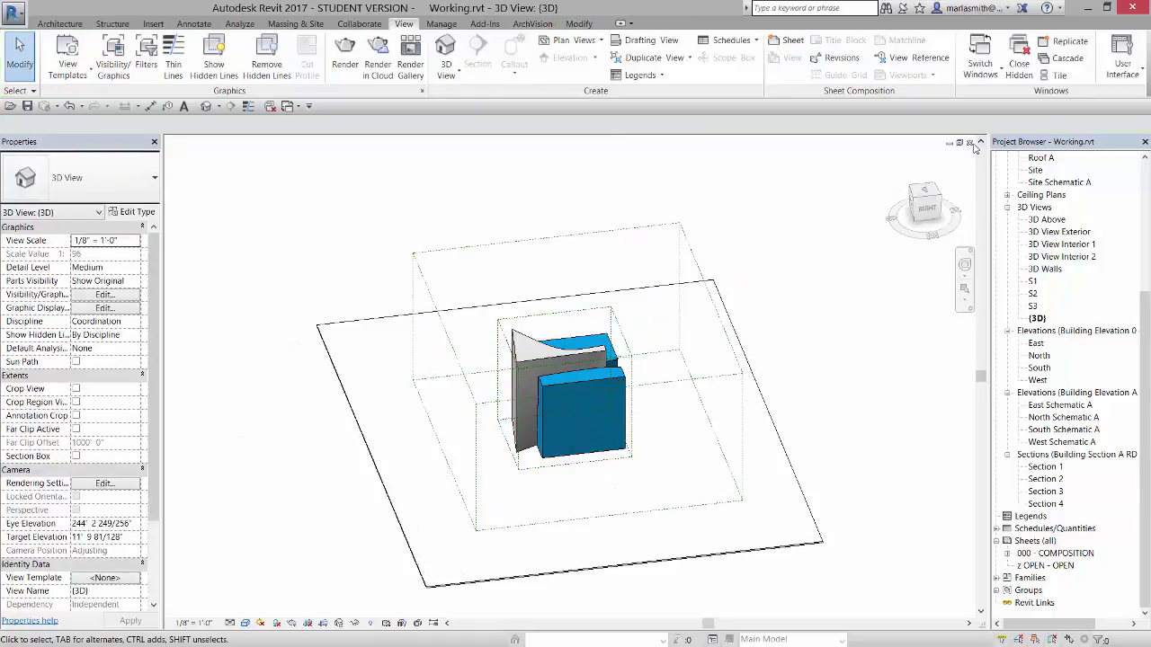
key("ctrl+Tab")
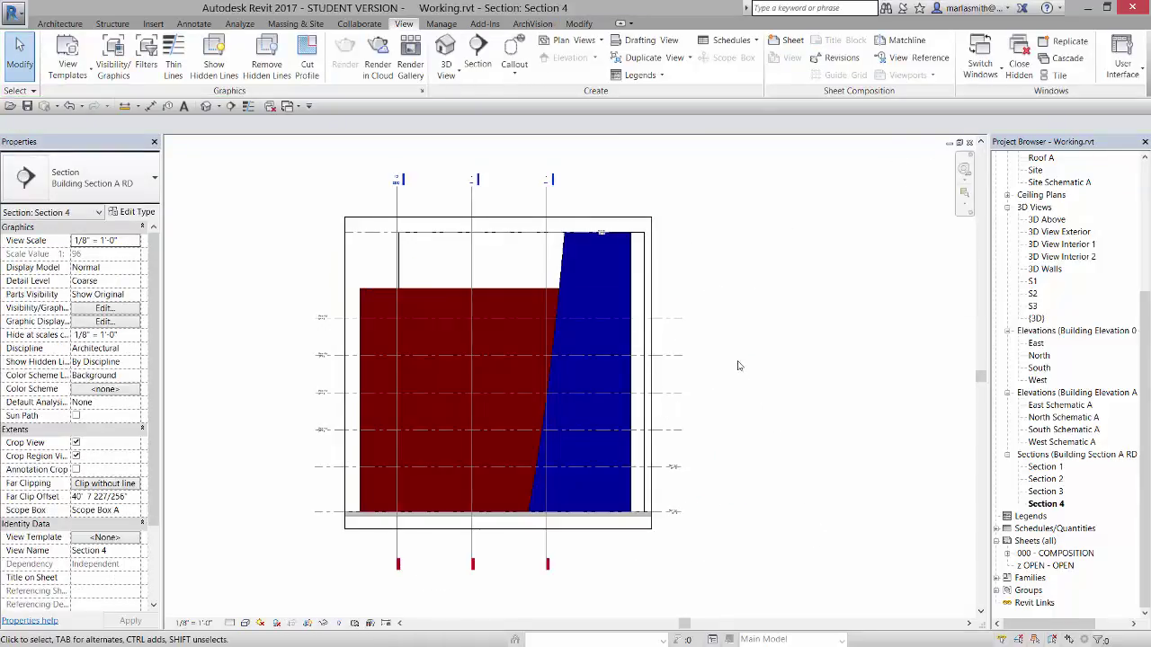
Hide the section marker, level and reference plane categories in the Section 4 view
scroll(737, 365, "up", 1)
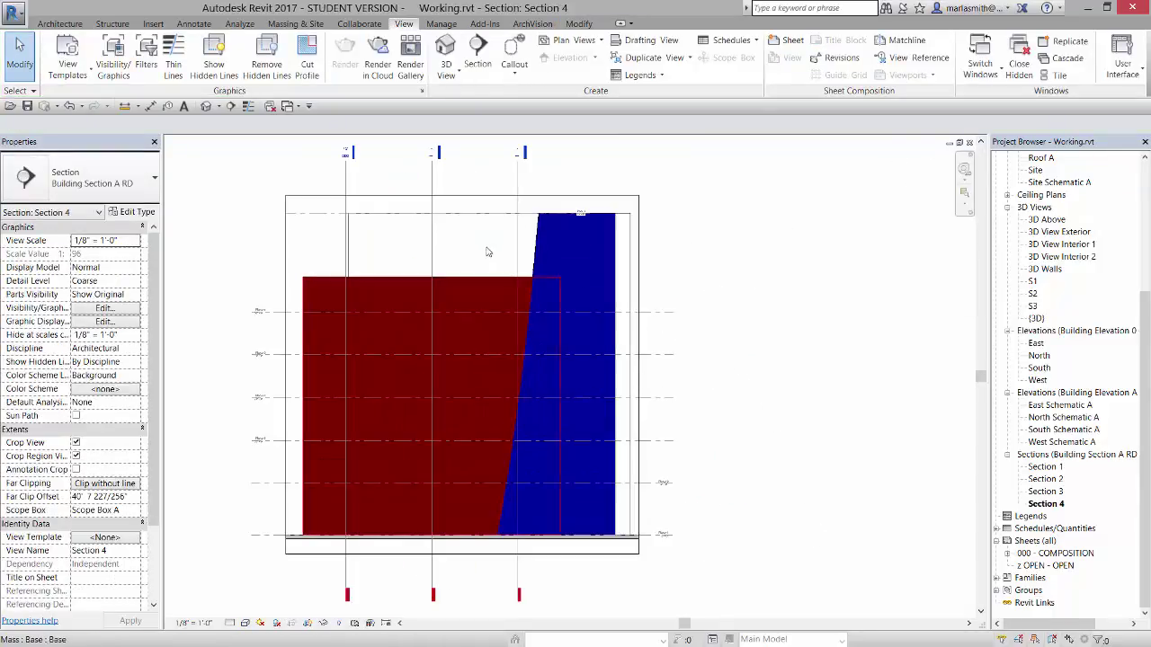
left_click(434, 241)
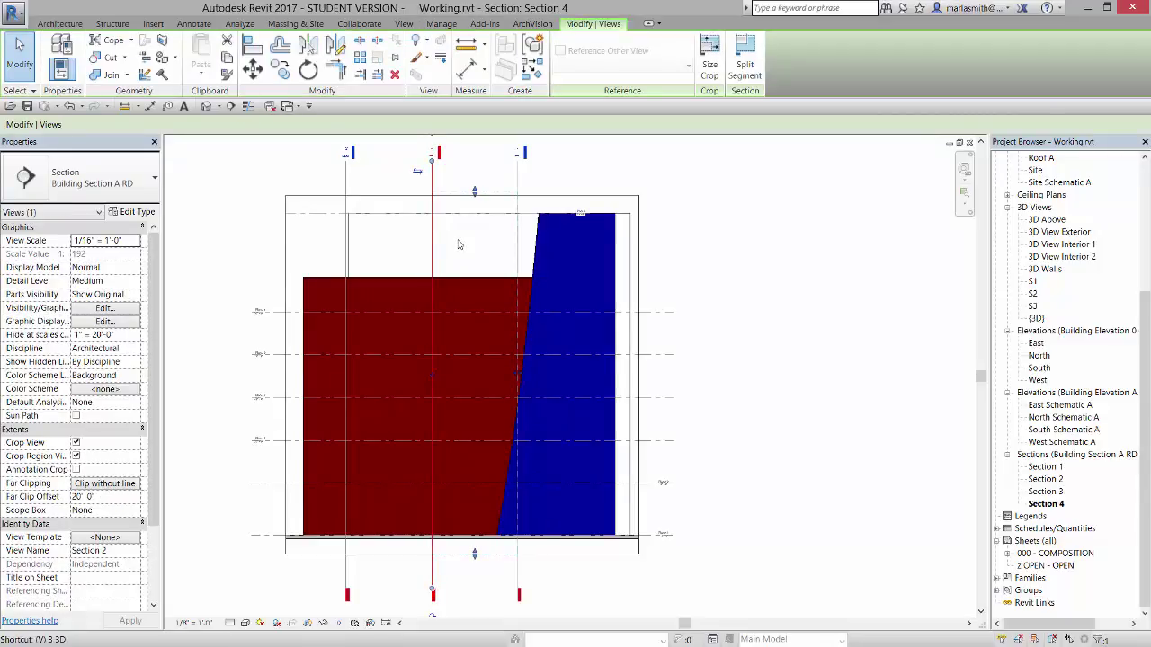
key("Escape")
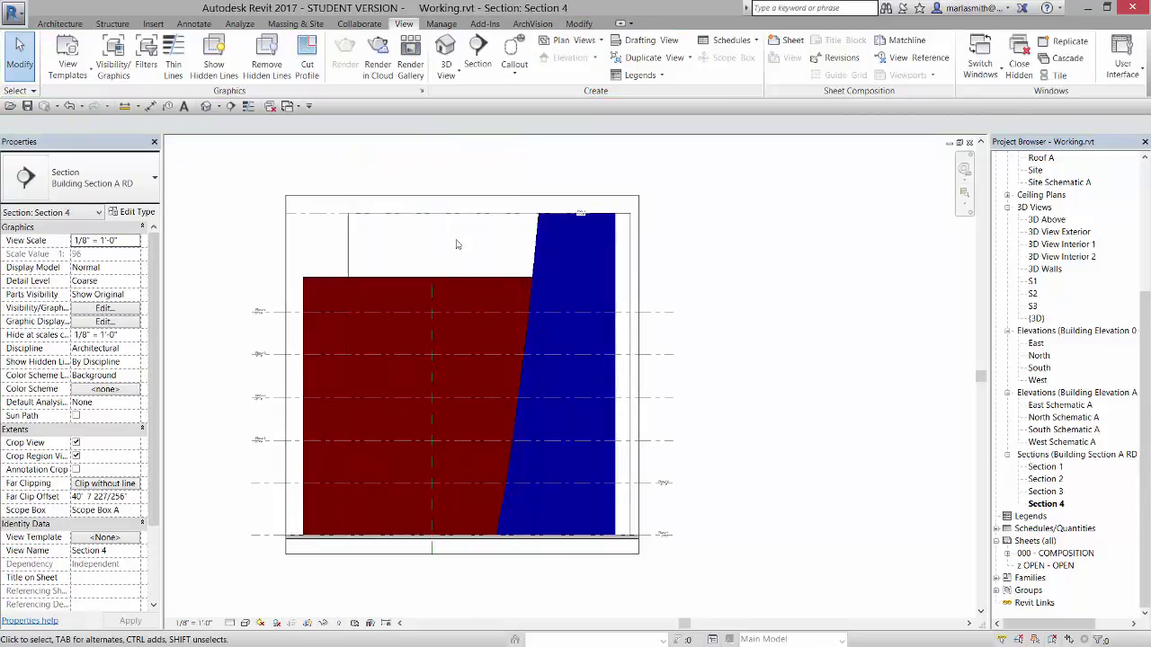
left_click(296, 313)
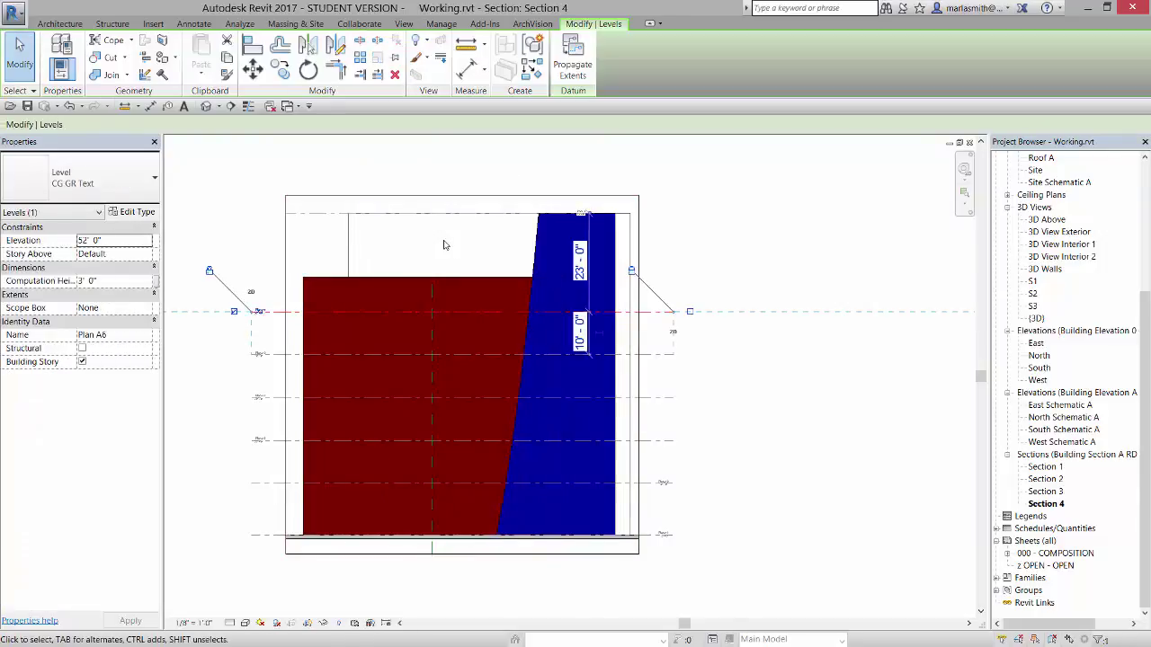
key("Escape")
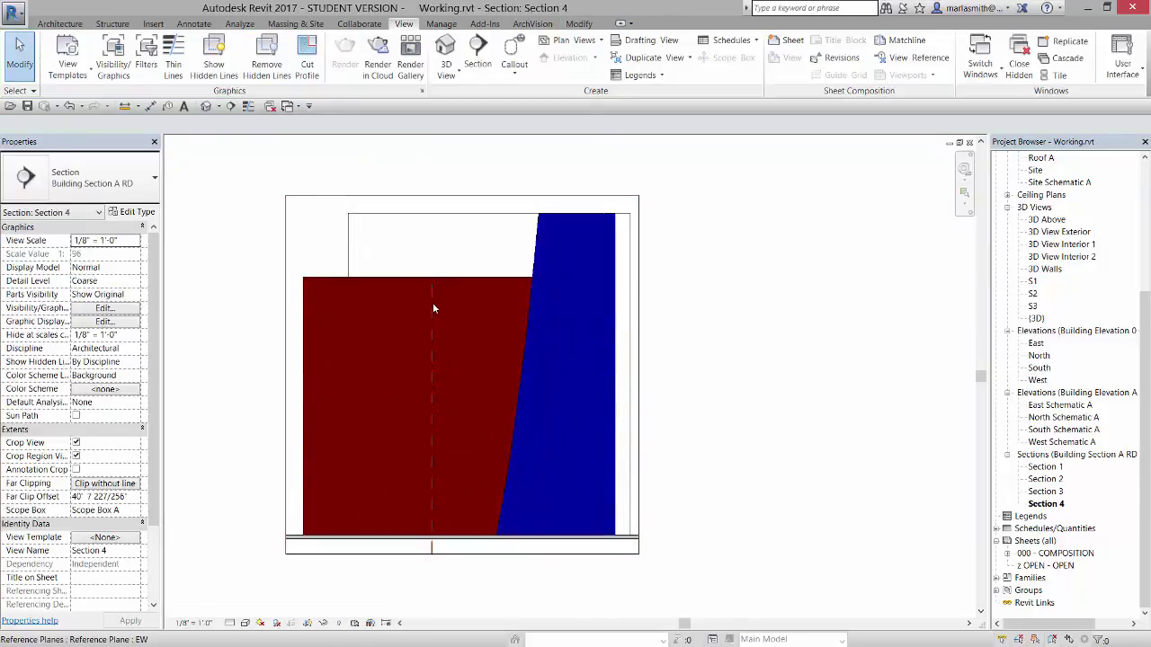
left_click(434, 300)
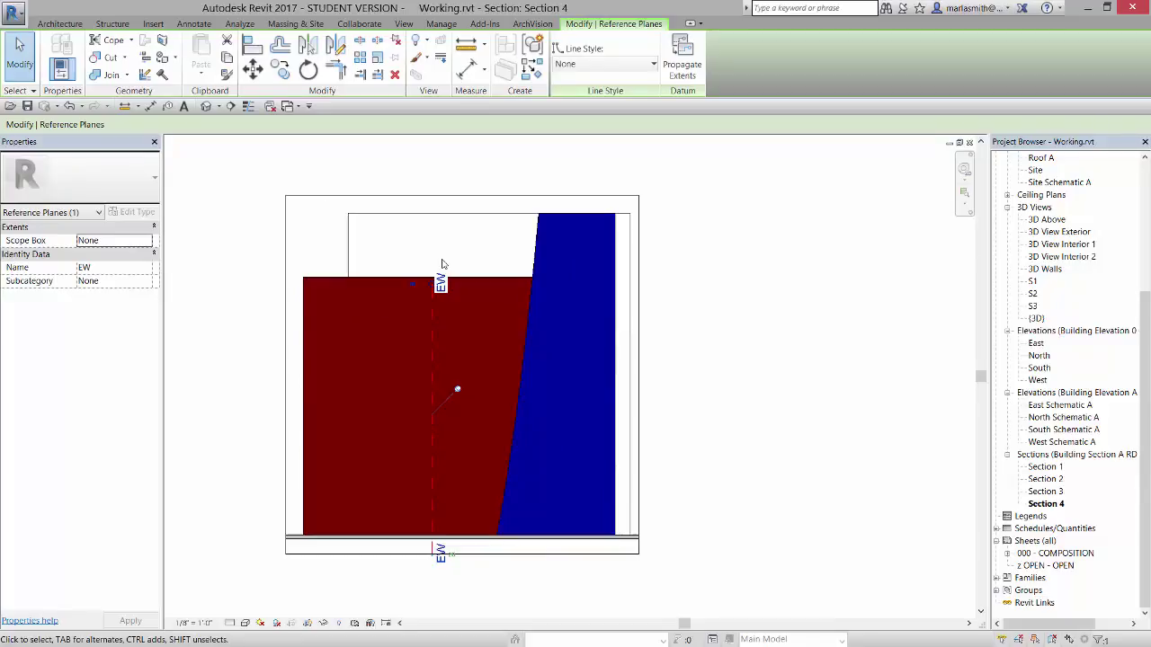
left_click(441, 260)
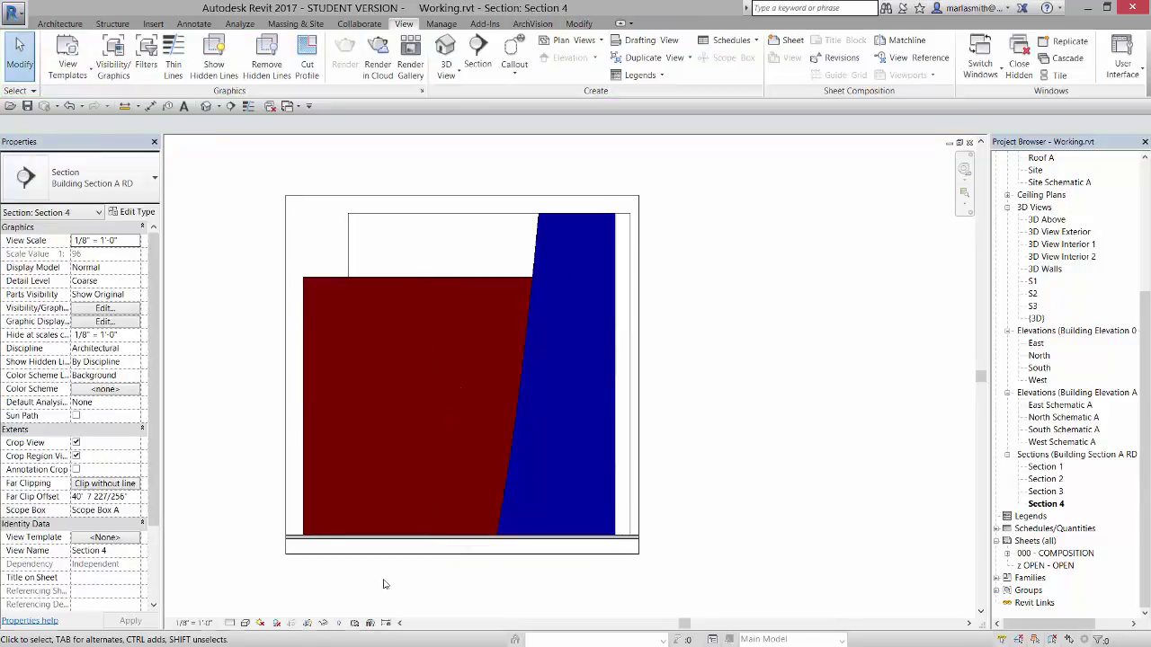
Hide the 12-inch filled white floor element beneath the masses in the Section 4 view
left_click(301, 545)
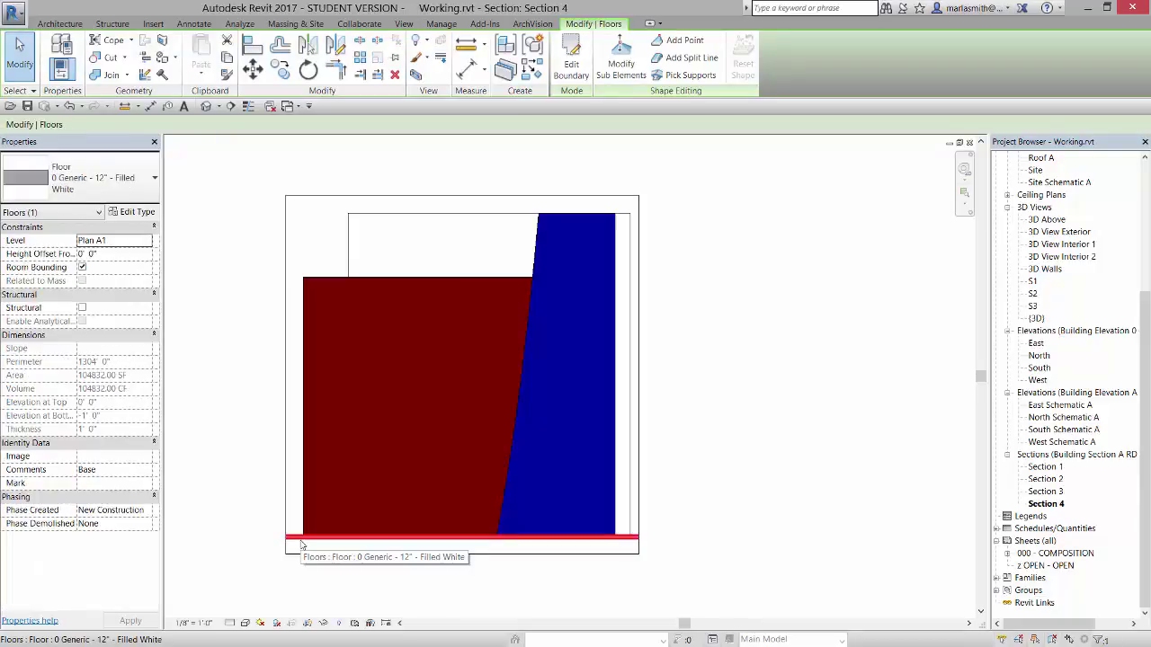
right_click(301, 545)
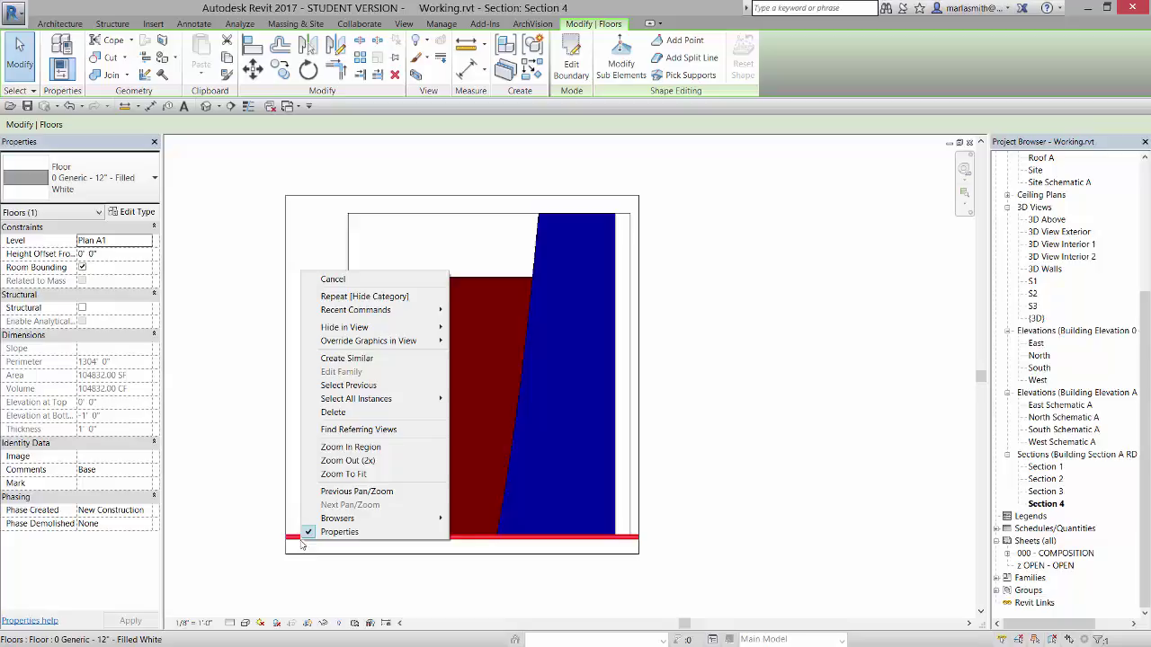
mouse_move(350, 329)
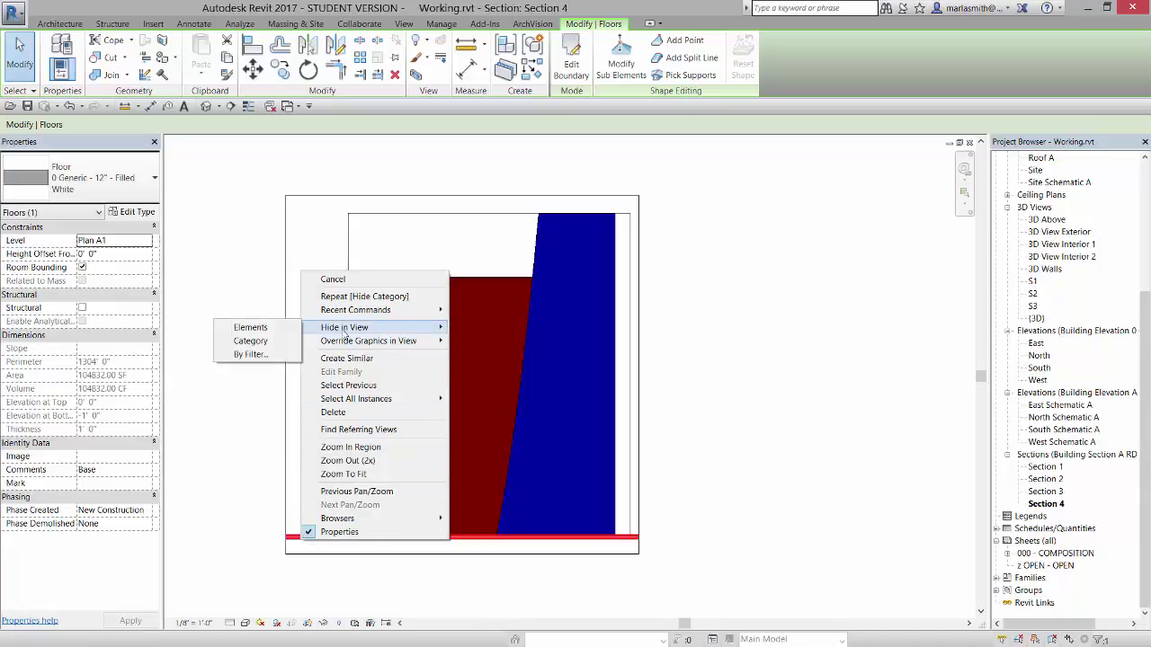
left_click(267, 332)
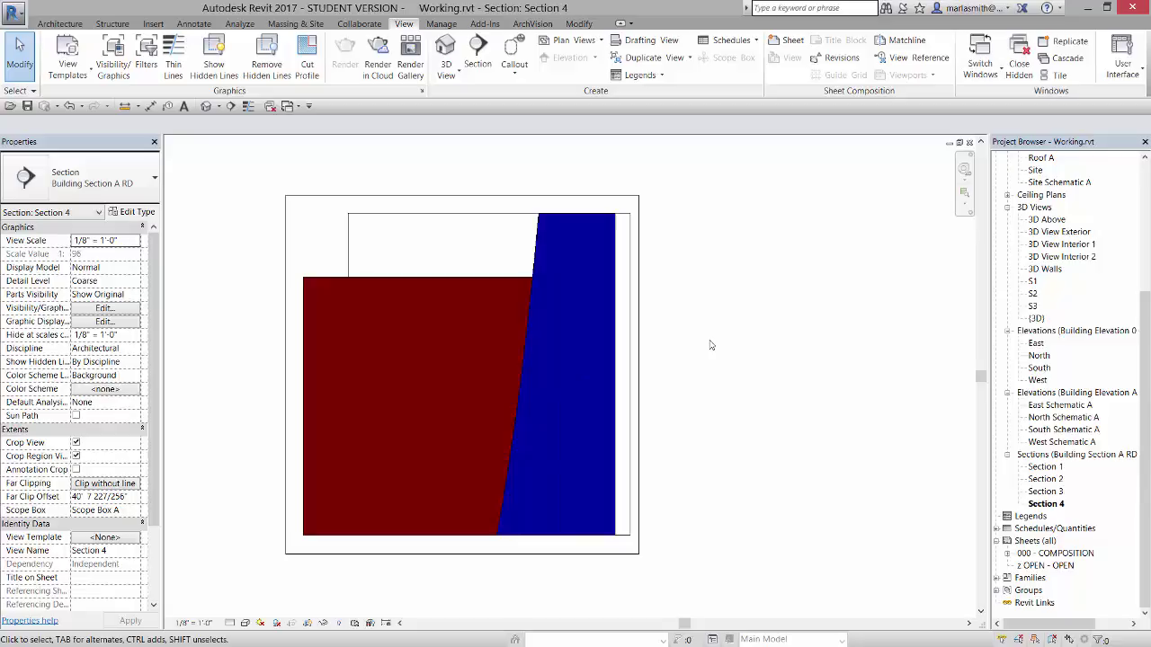
Review which annotation categories are switched off in Section 4's visibility/graphic overrides, leaving the settings as they are
key("v")
key("g")
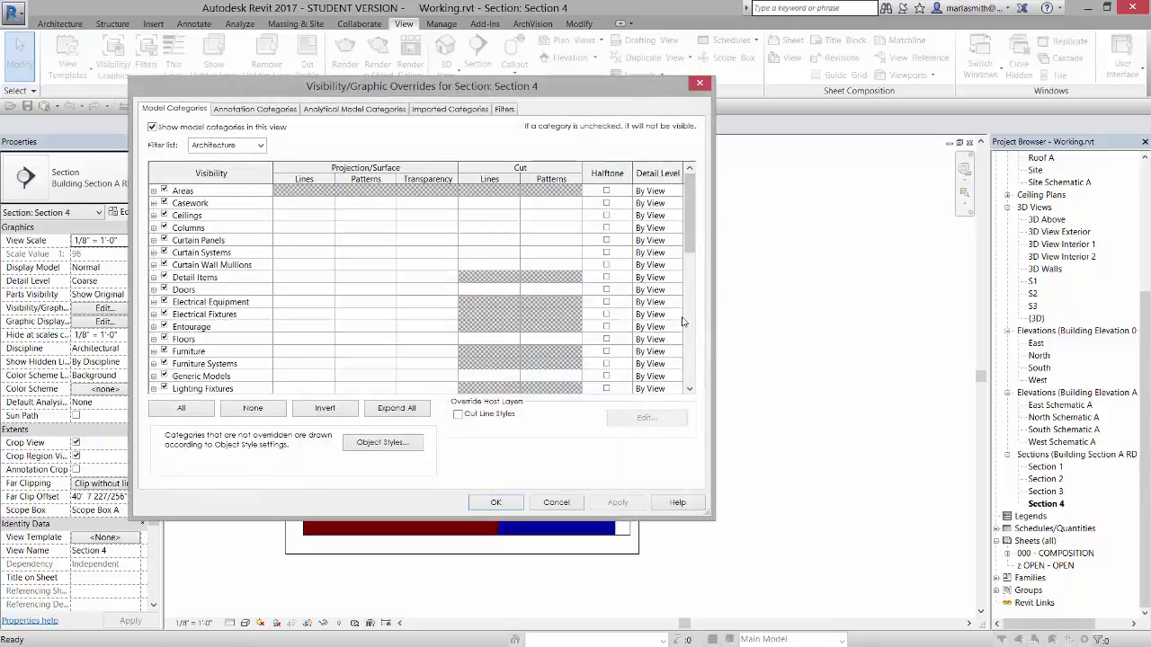
left_click(265, 114)
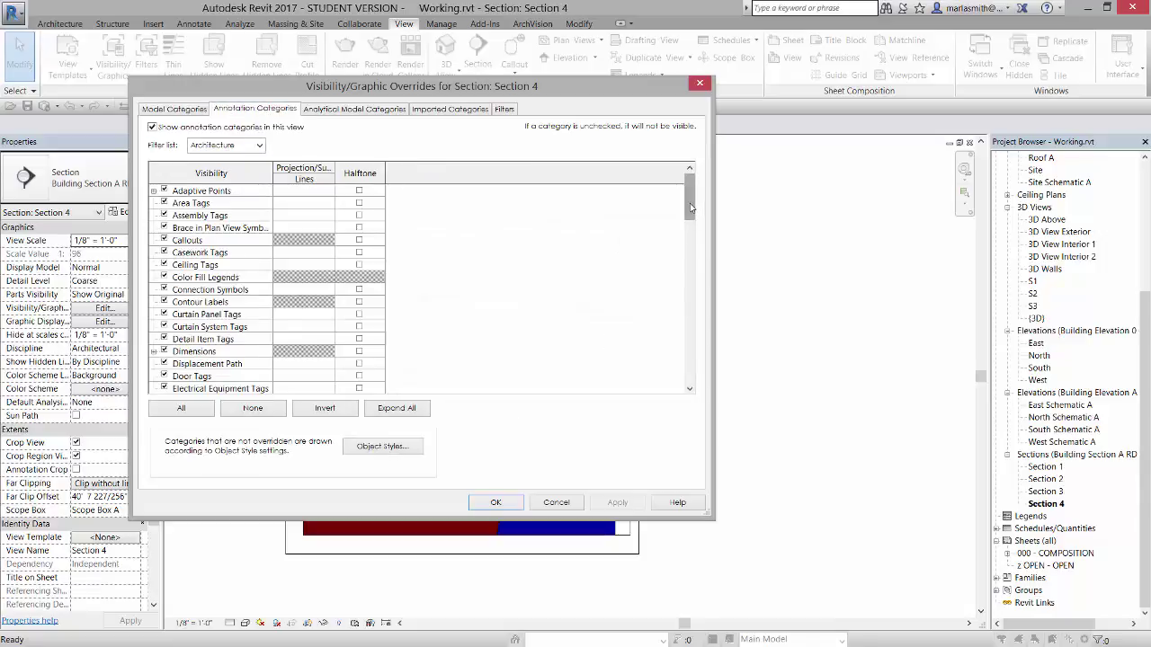
left_click_drag(691, 208, 693, 331)
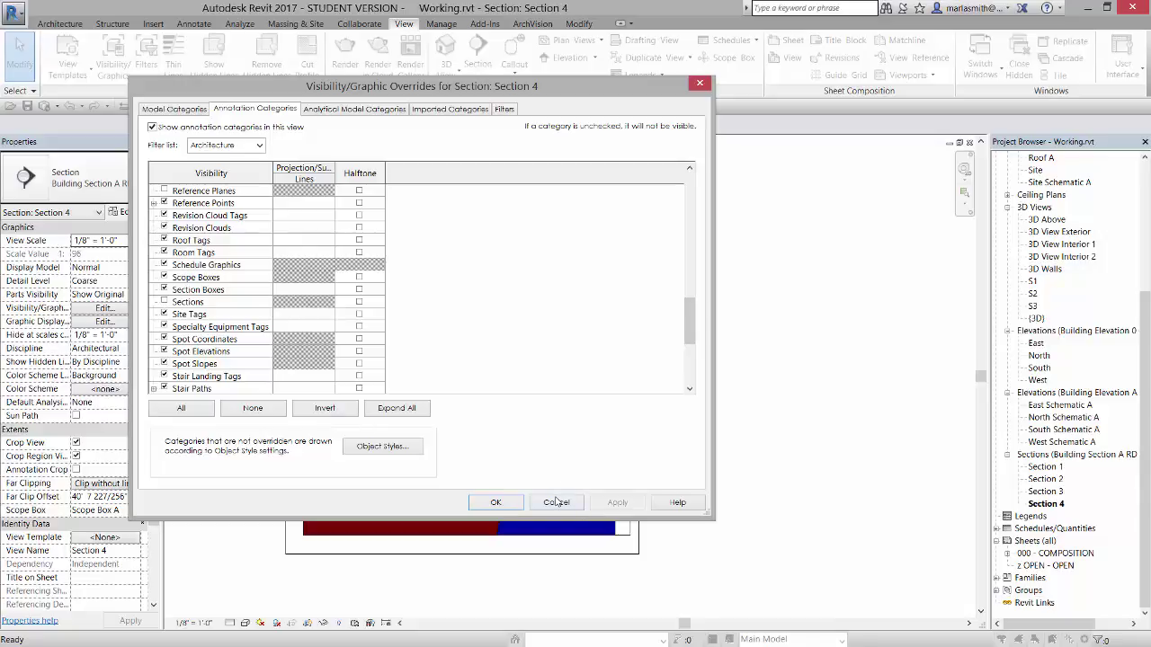
left_click(557, 503)
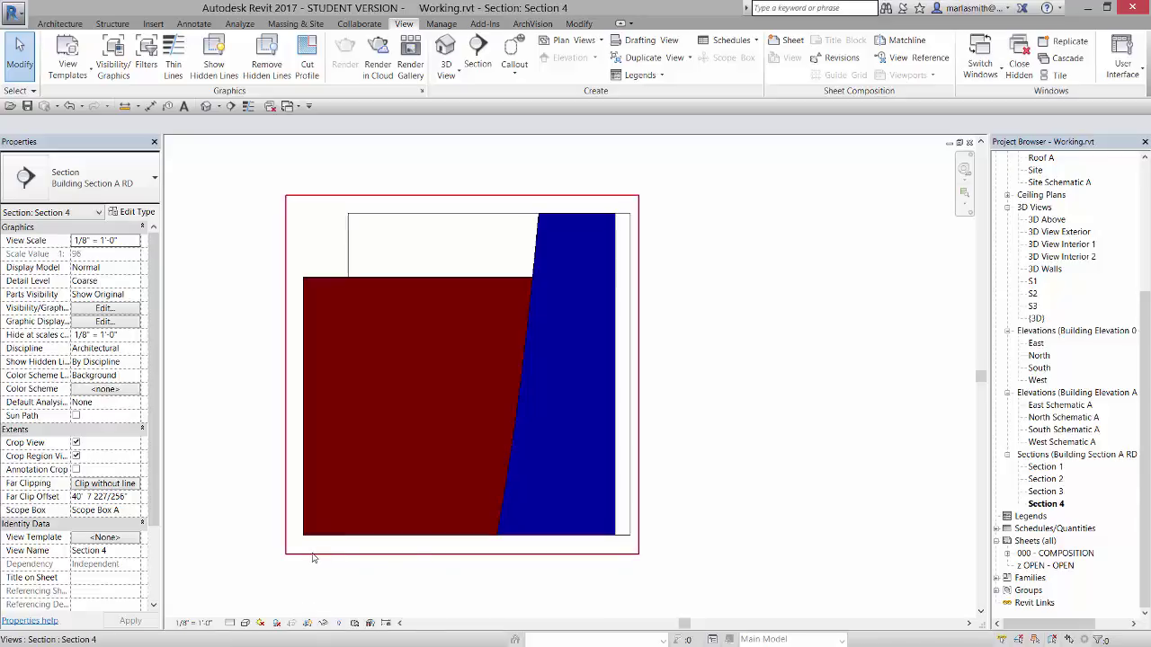
Hide the crop region of the Section 4 view and set its view scale to 1/32" = 1'-0"
left_click(309, 624)
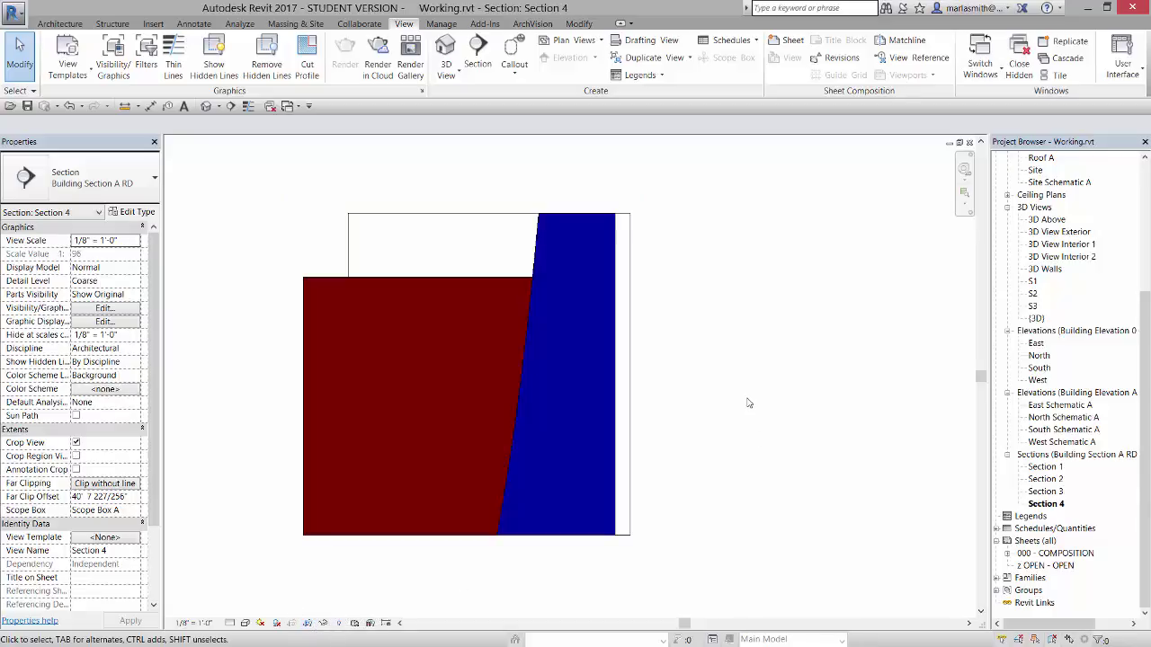
scroll(731, 383, "down", 1)
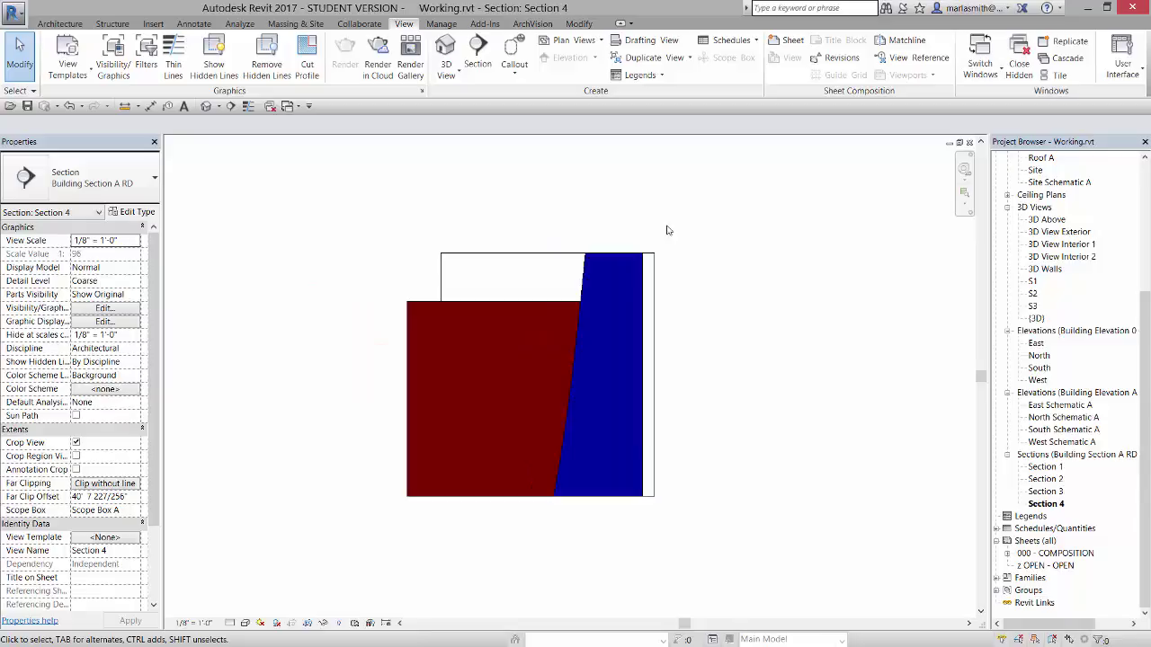
left_click(135, 241)
left_click_drag(133, 274, 133, 280)
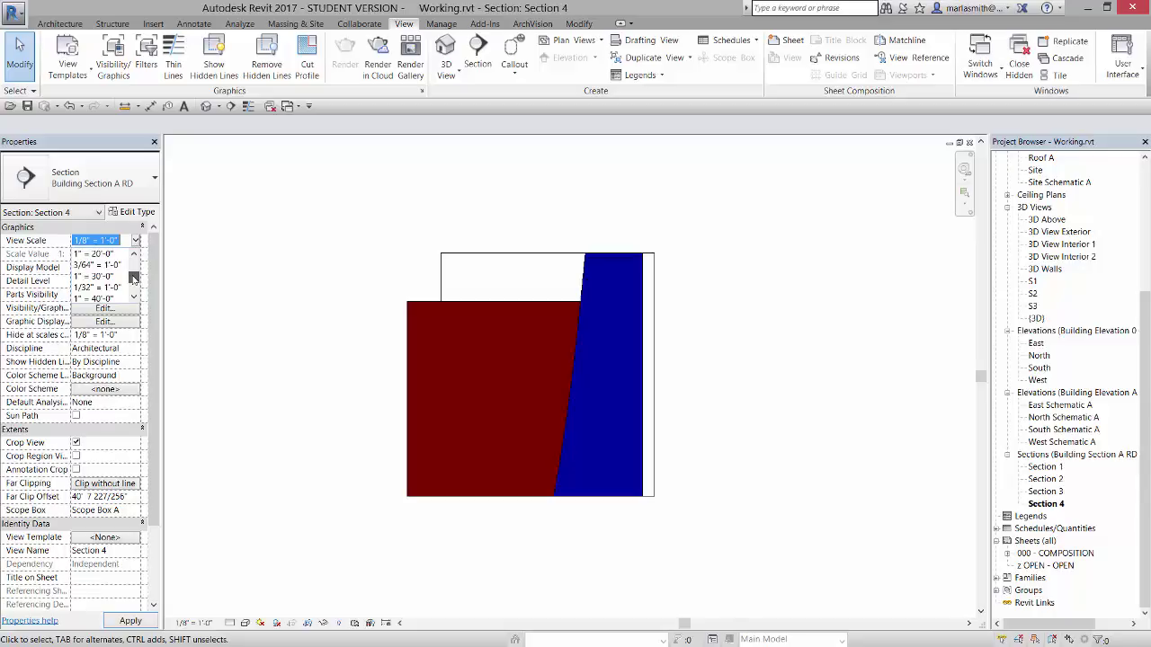
left_click(96, 287)
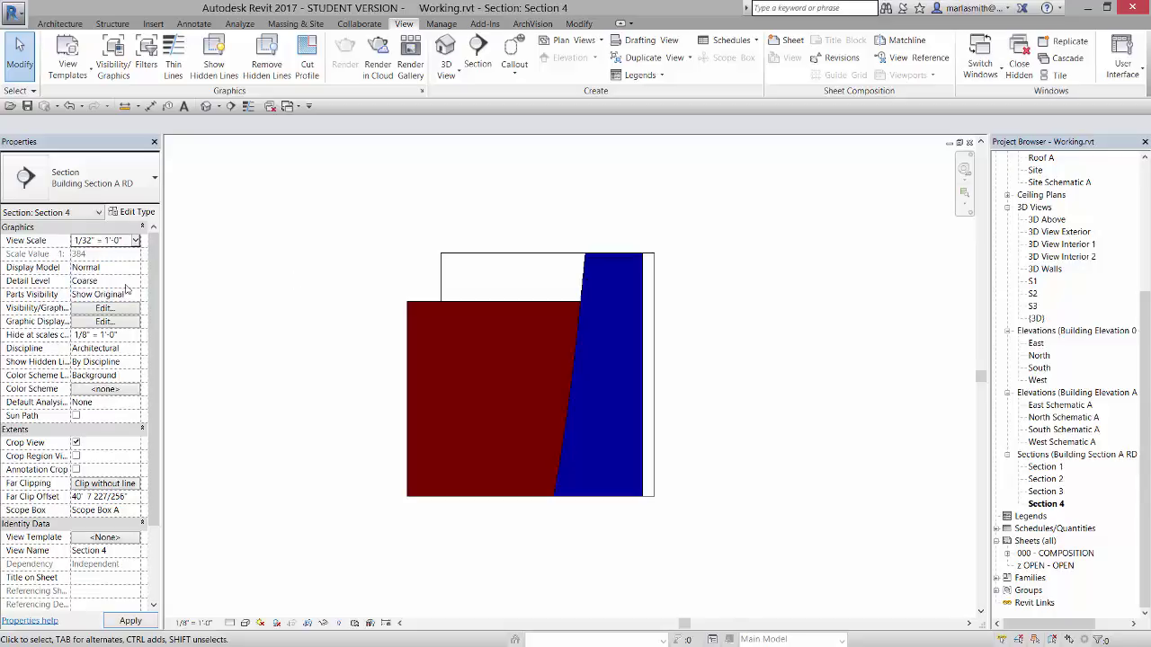
left_click(1106, 407)
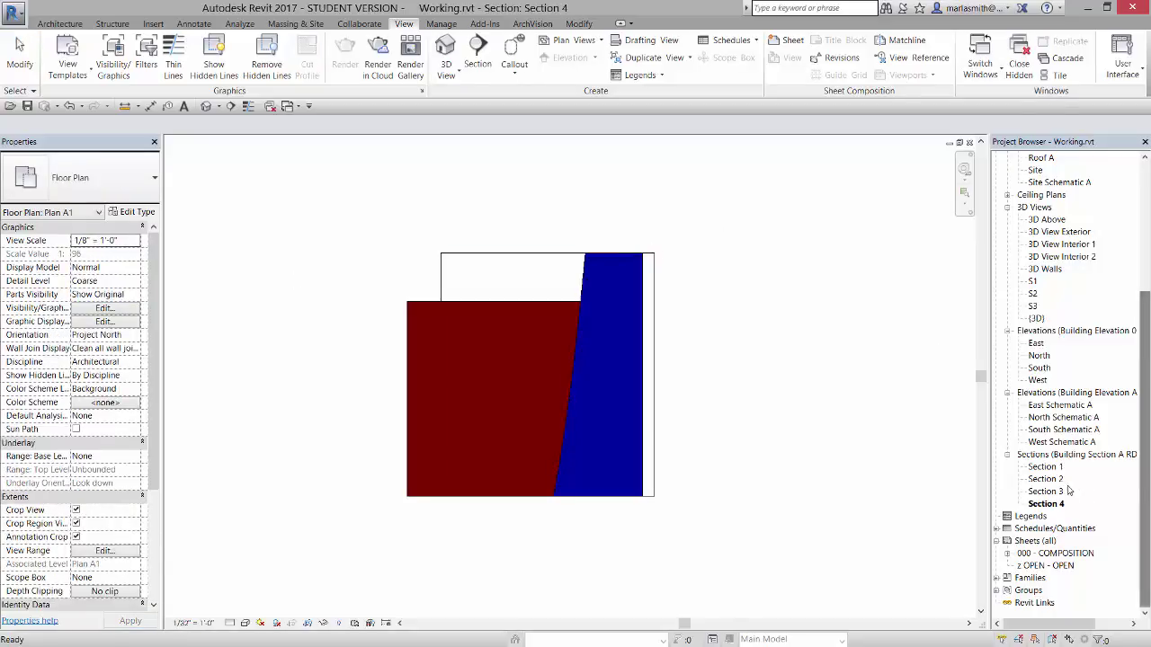
Open the 000 - COMPOSITION sheet and delete the Section 1 viewport from it
double_click(1054, 555)
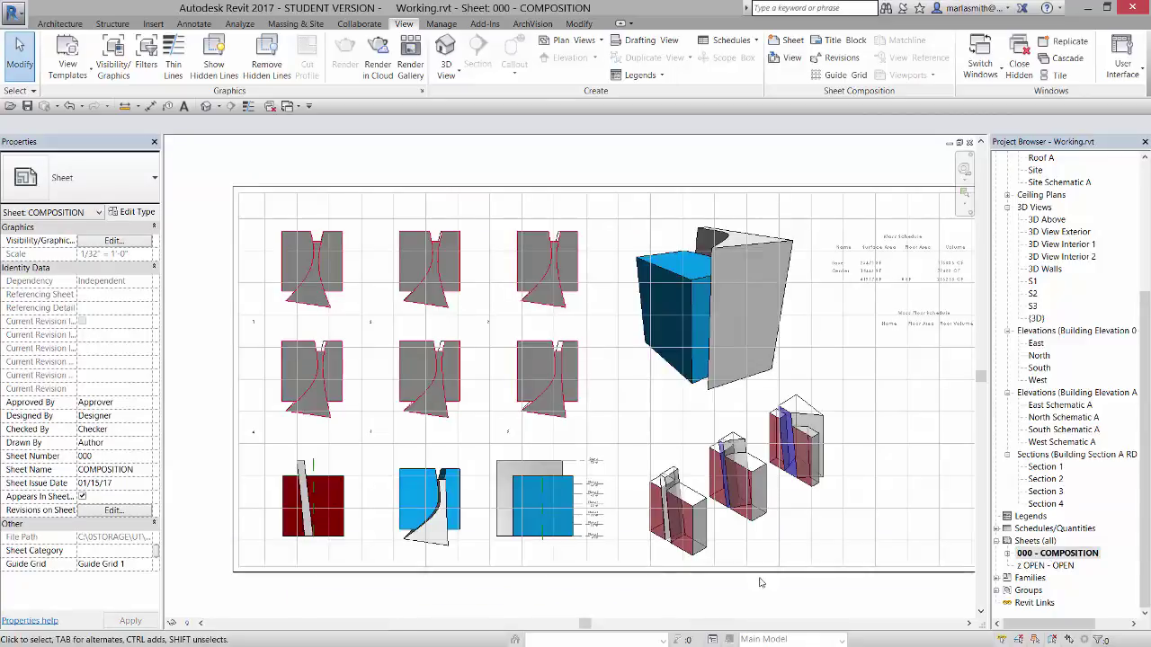
left_click(355, 544)
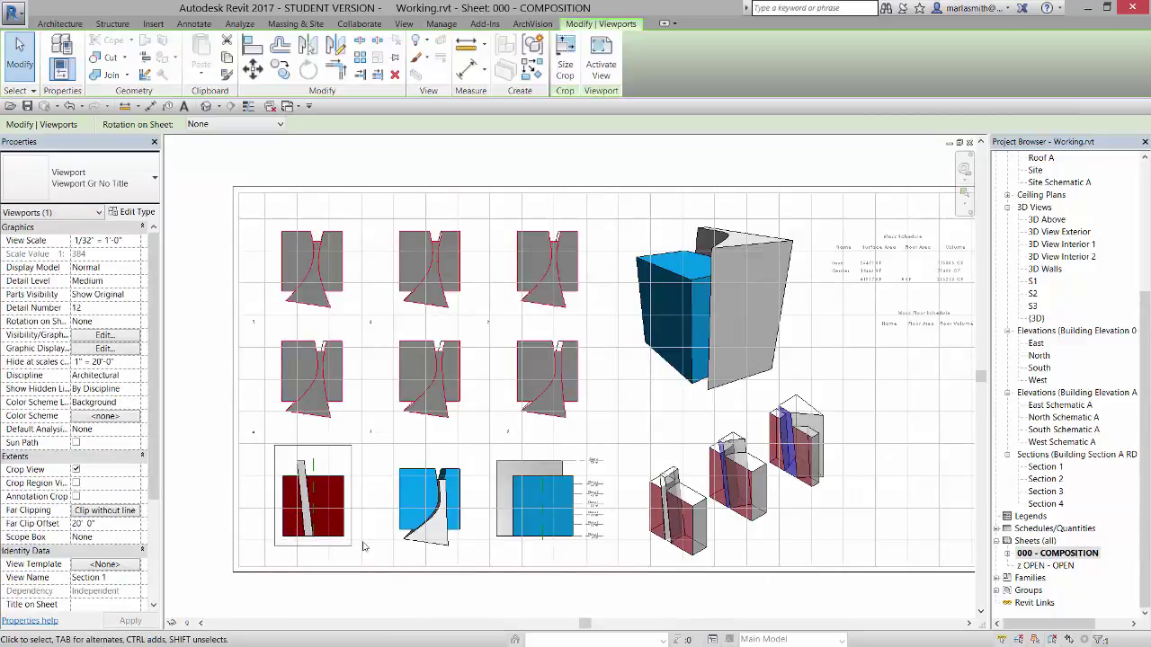
key("Delete")
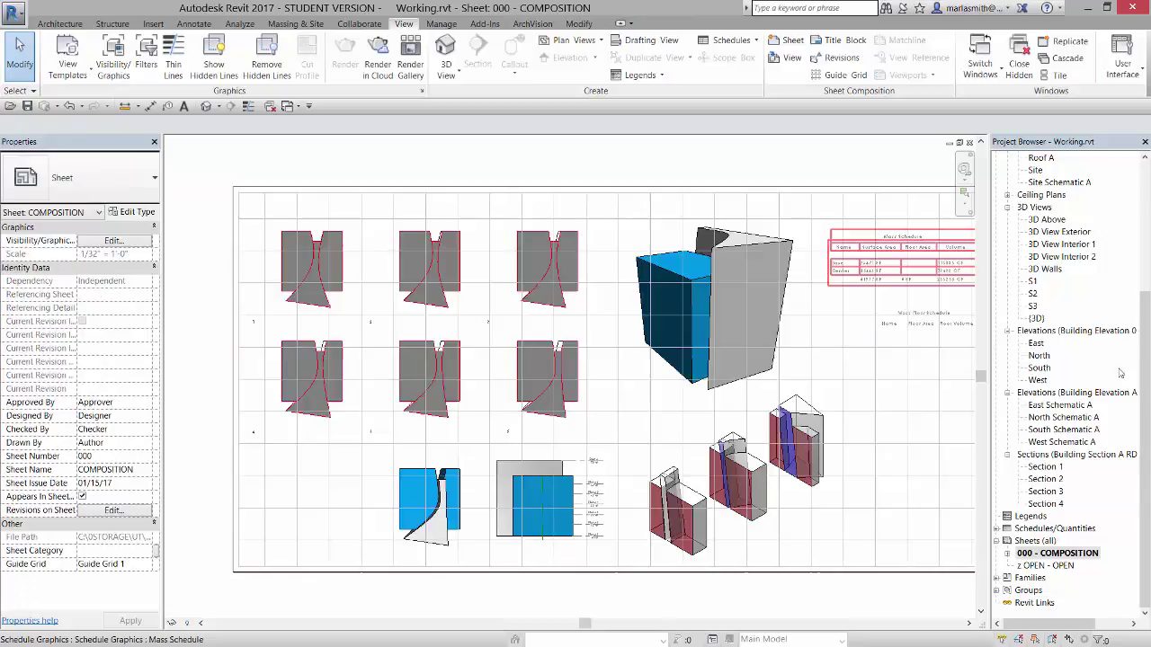
Place the Section 4 view in the vacated spot on the sheet and set its viewport type to Viewport Gr No Title
left_click_drag(1045, 504, 474, 543)
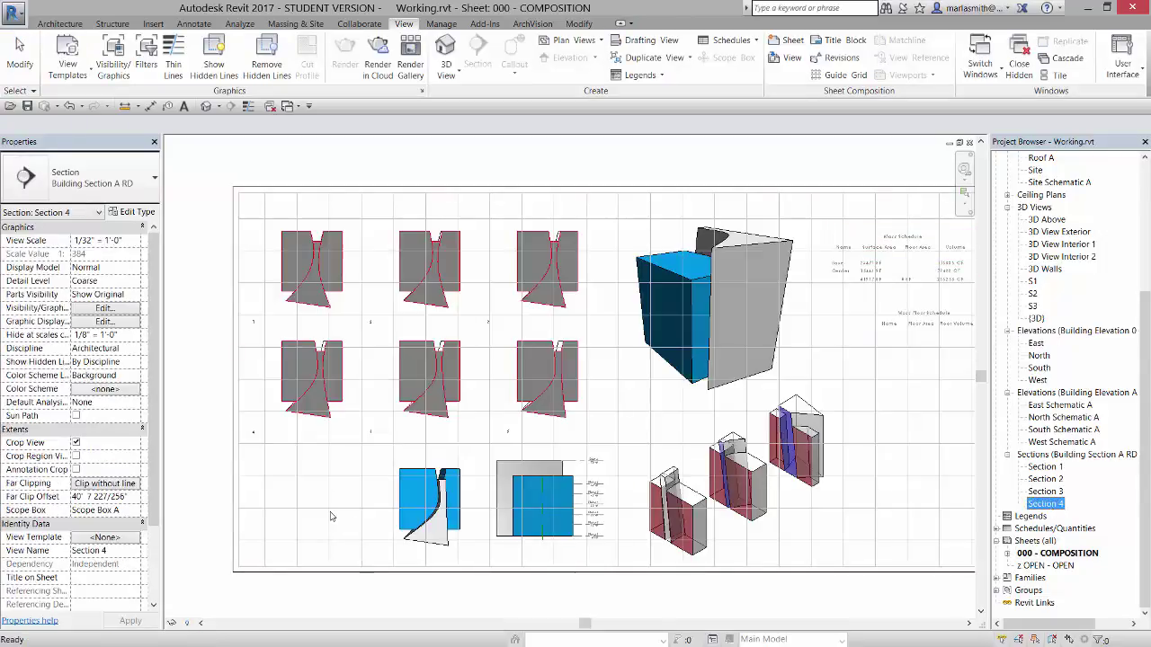
left_click_drag(330, 516, 323, 512)
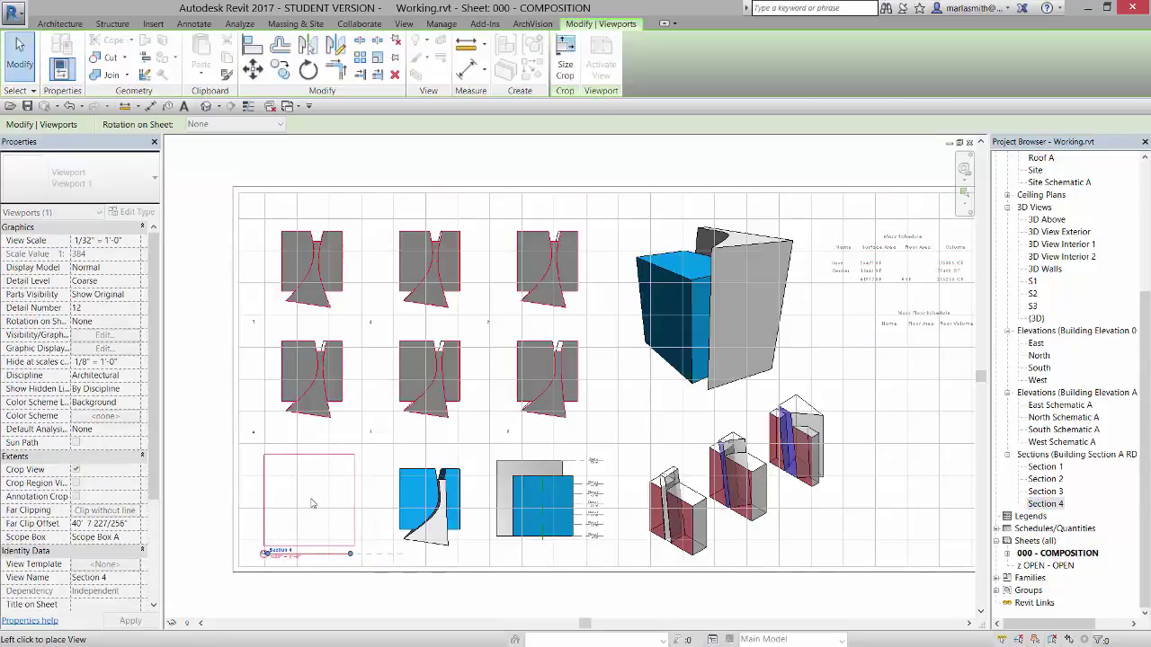
left_click(316, 505)
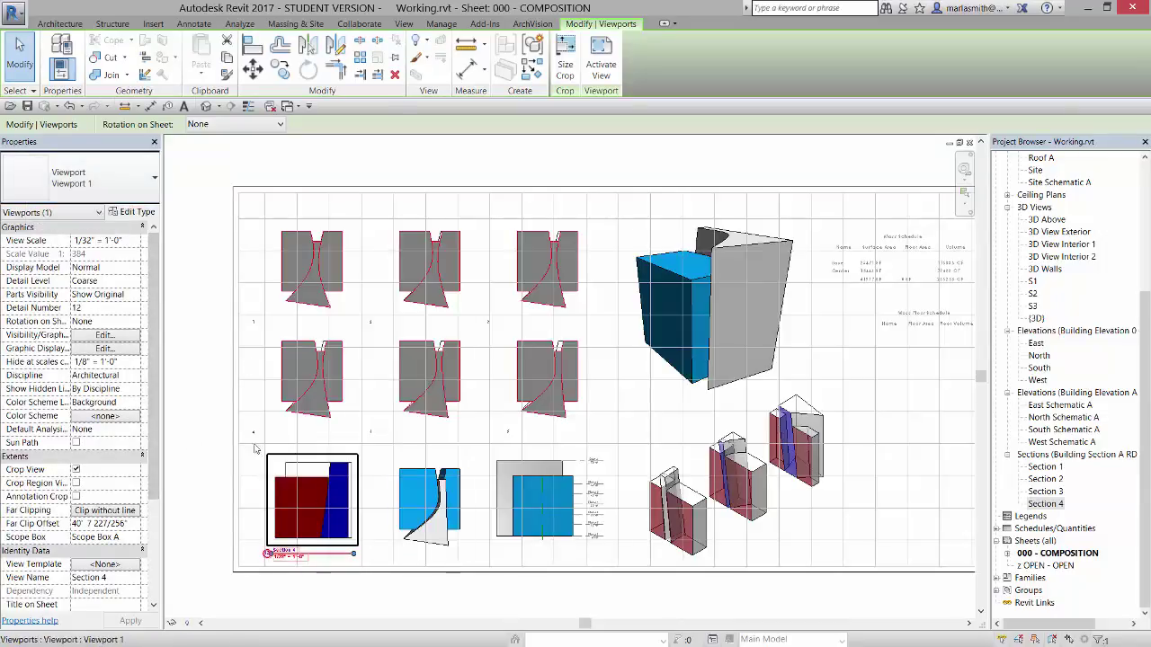
left_click(133, 189)
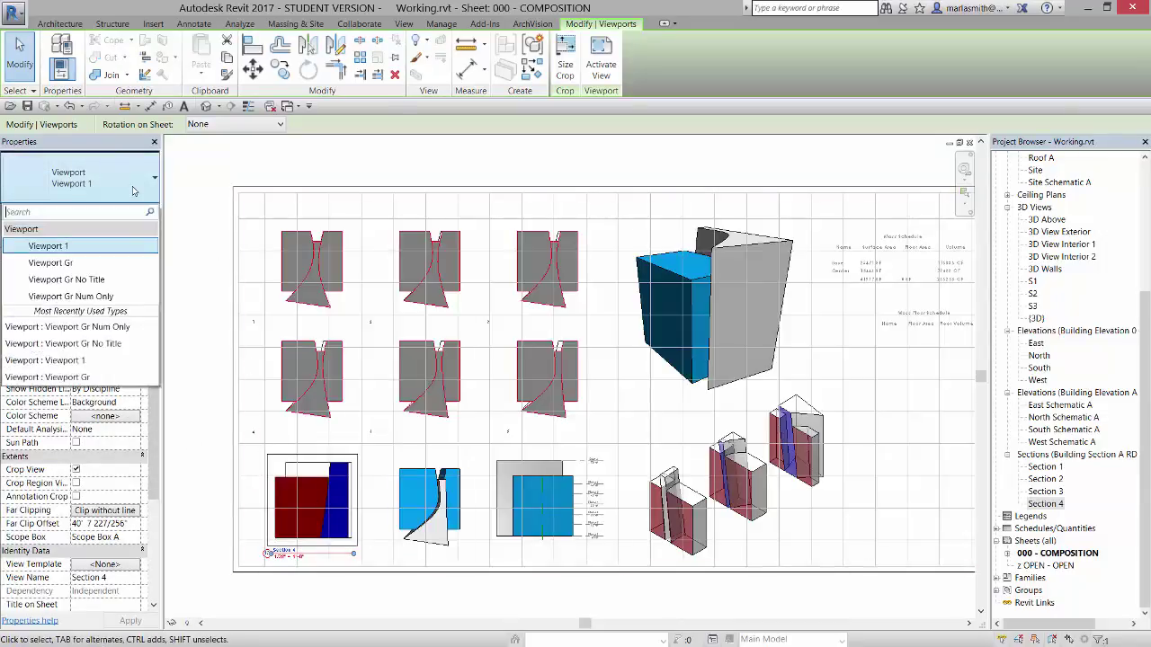
left_click(97, 282)
left_click(349, 602)
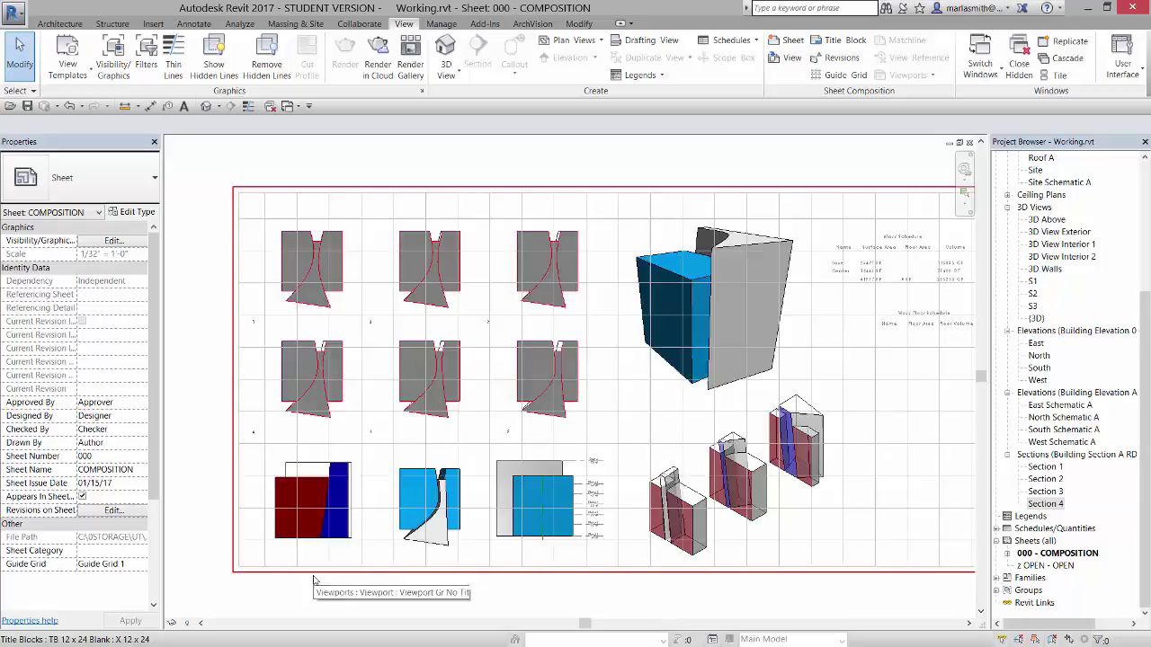
Close the hidden windows, then open Section 4 and tile it beside the composition sheet with both views fitted
scroll(315, 580, "up", 3)
scroll(314, 580, "up", 4)
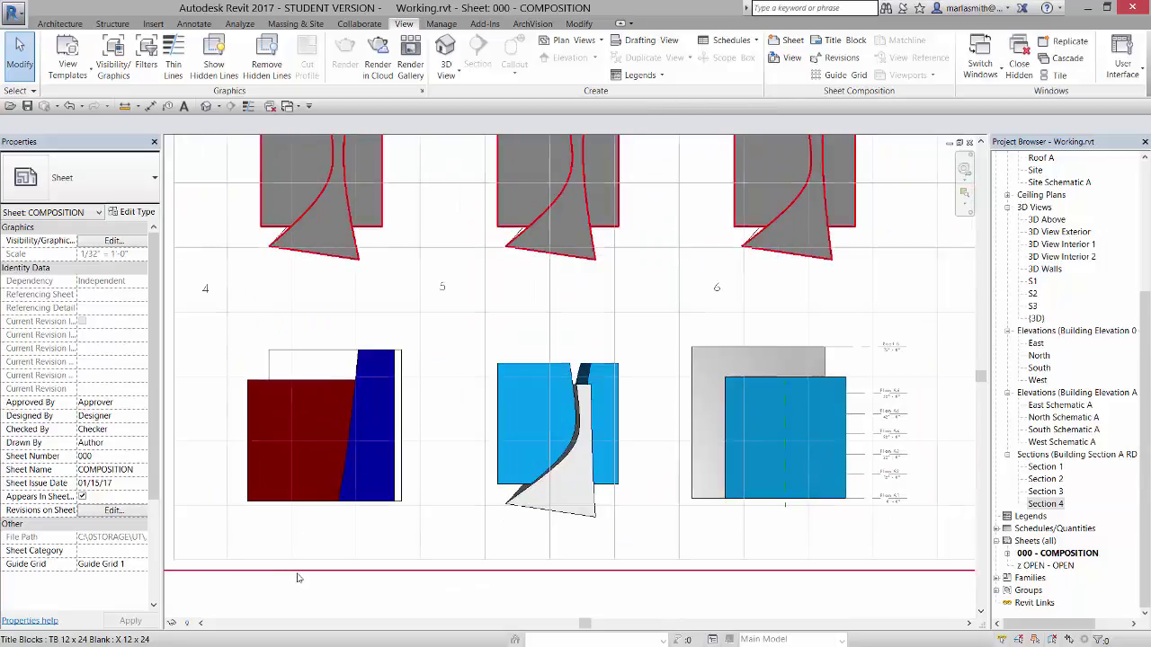
scroll(449, 548, "up", 1)
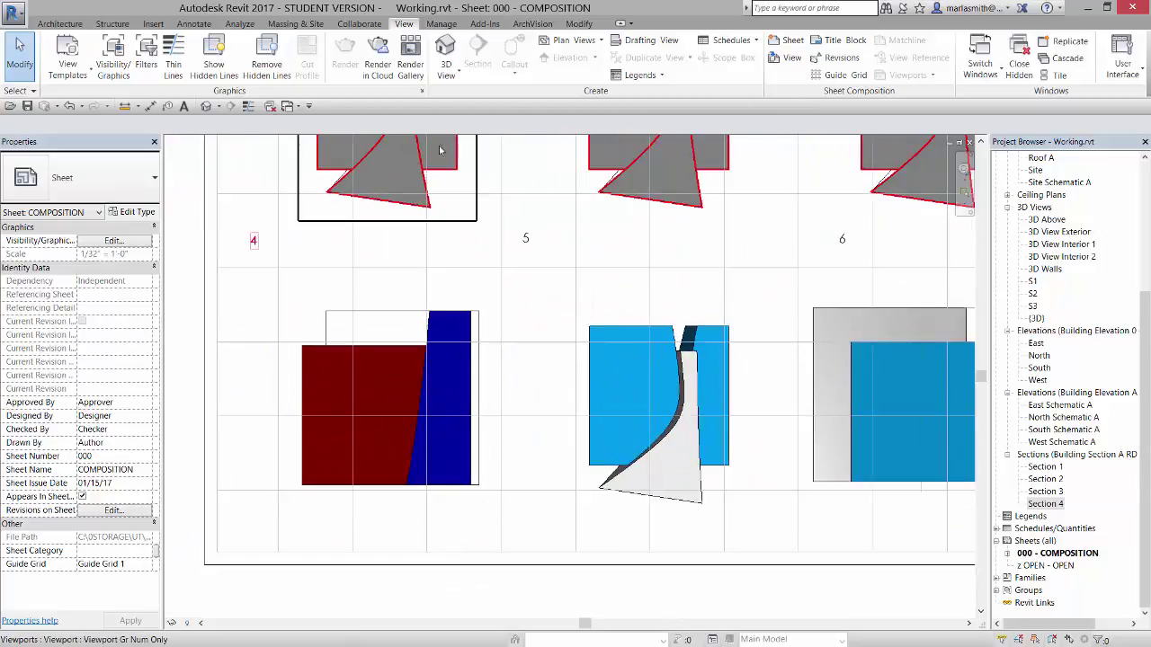
left_click(270, 107)
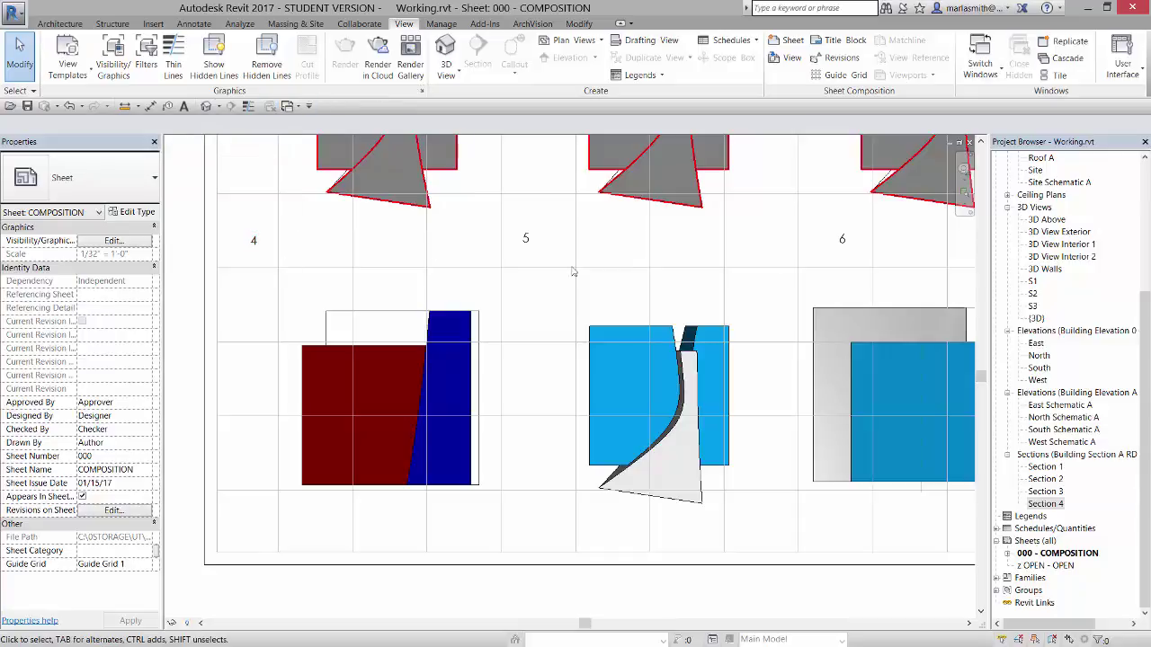
double_click(1046, 503)
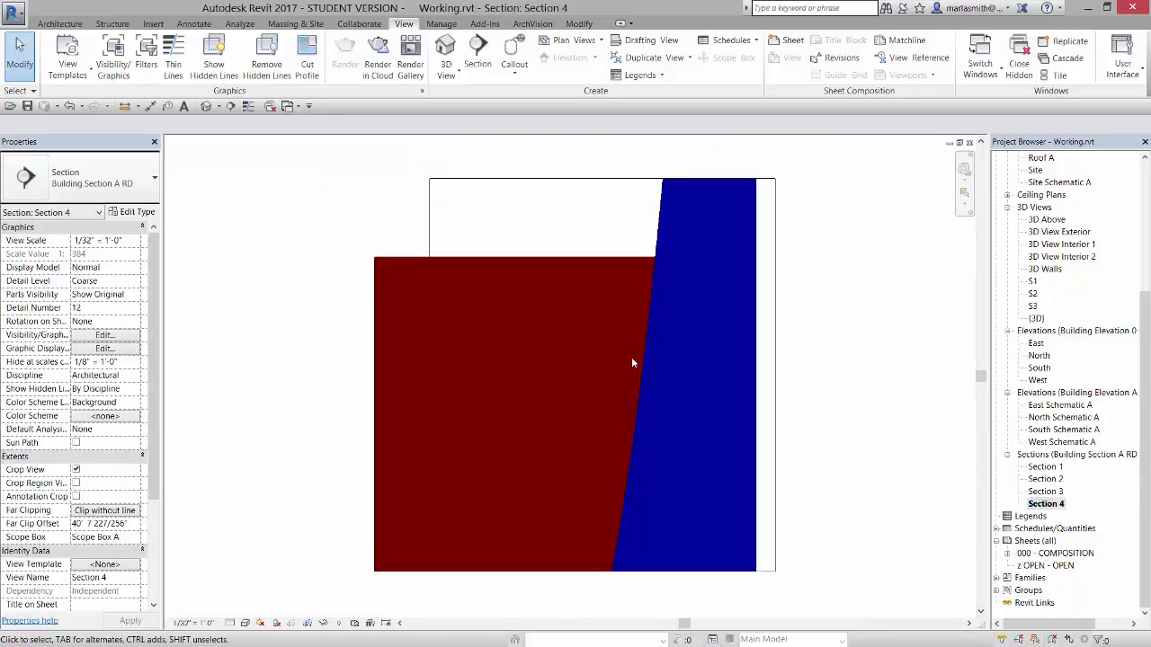
key("w")
key("t")
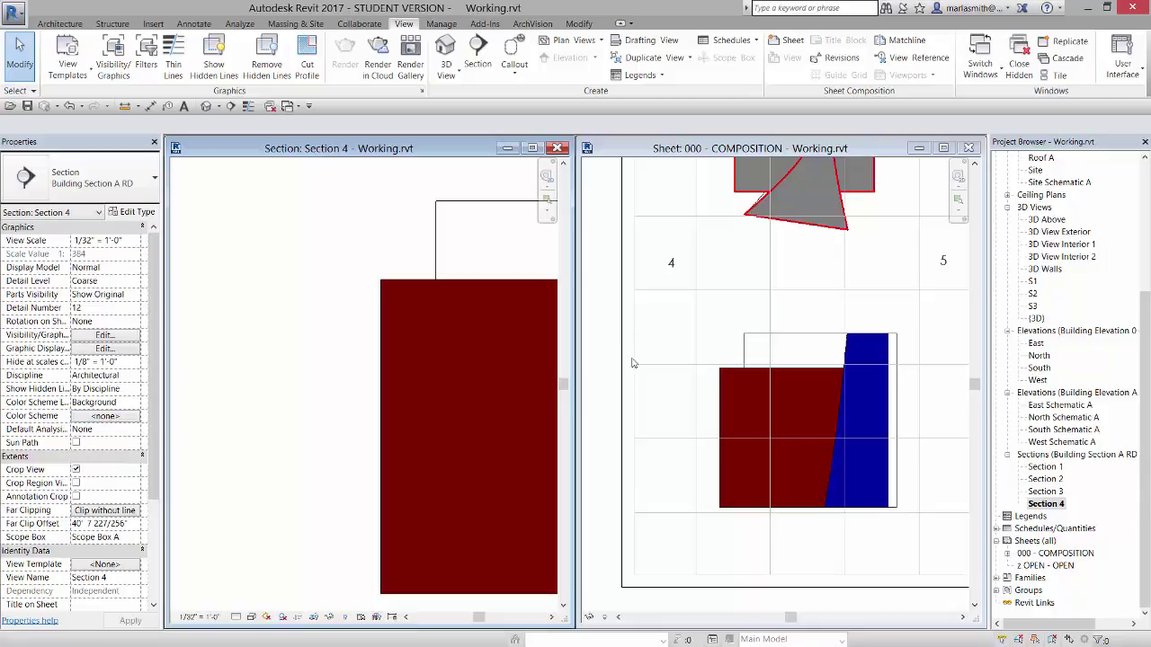
key("z")
key("a")
Compare the Section 4 view with its viewport on the composition sheet
left_click(647, 499)
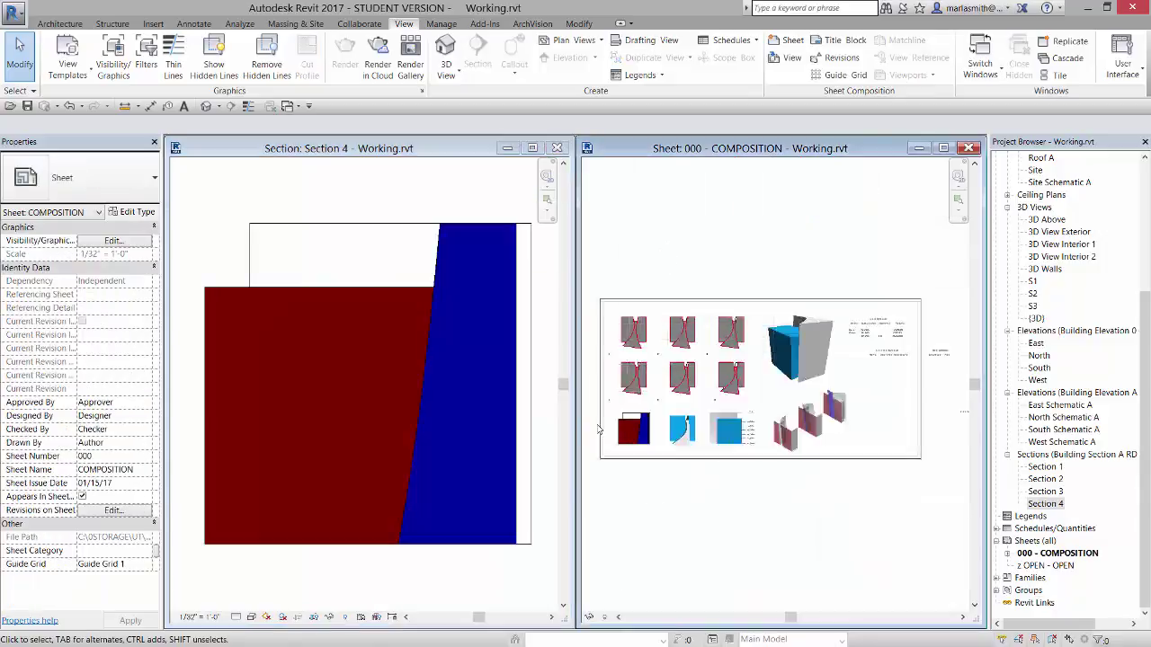
scroll(645, 455, "up", 5)
left_click(385, 257)
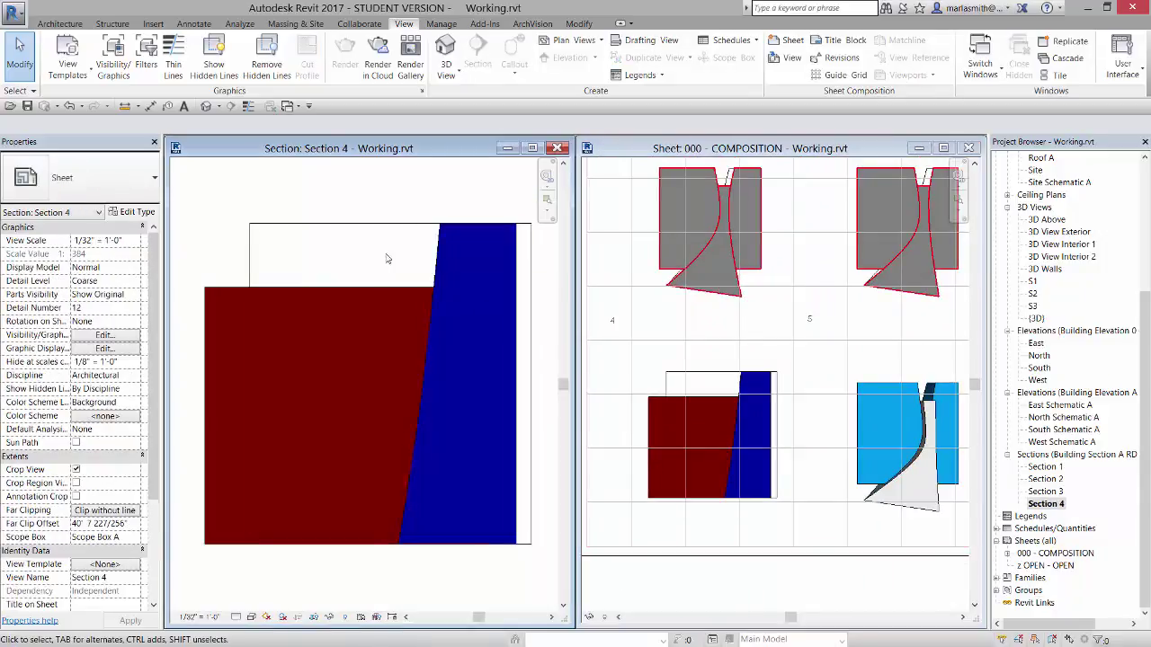
scroll(390, 336, "down", 3)
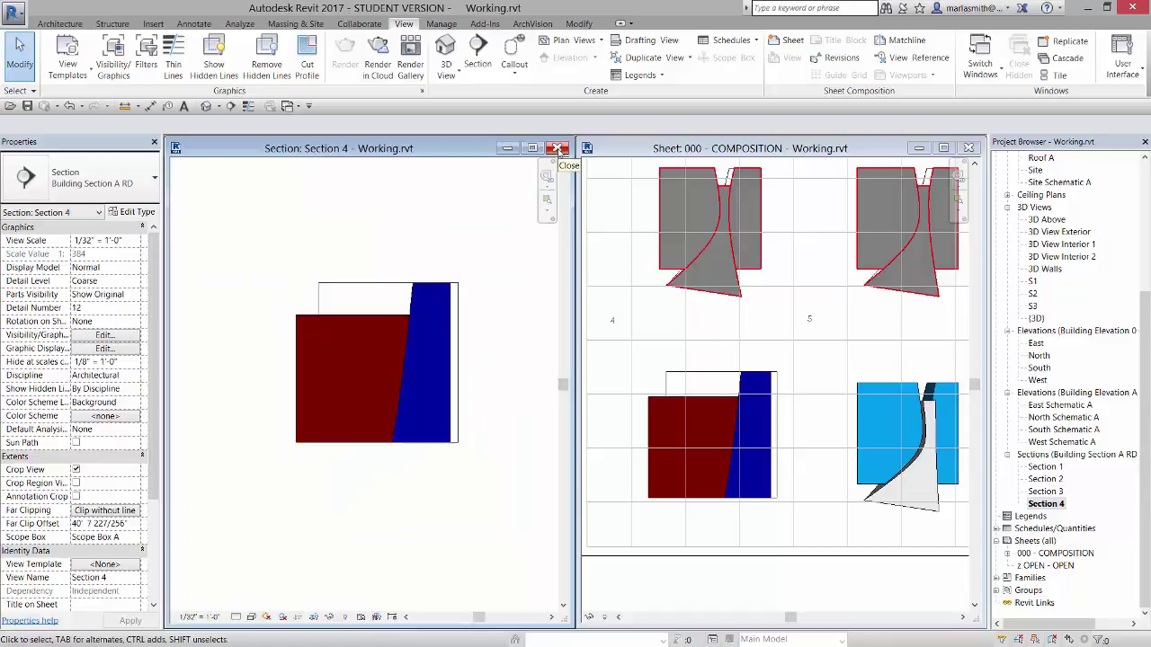
Replace the Section 4 window with the Plan A1 floor plan, sized to fit beside the composition sheet
left_click(557, 148)
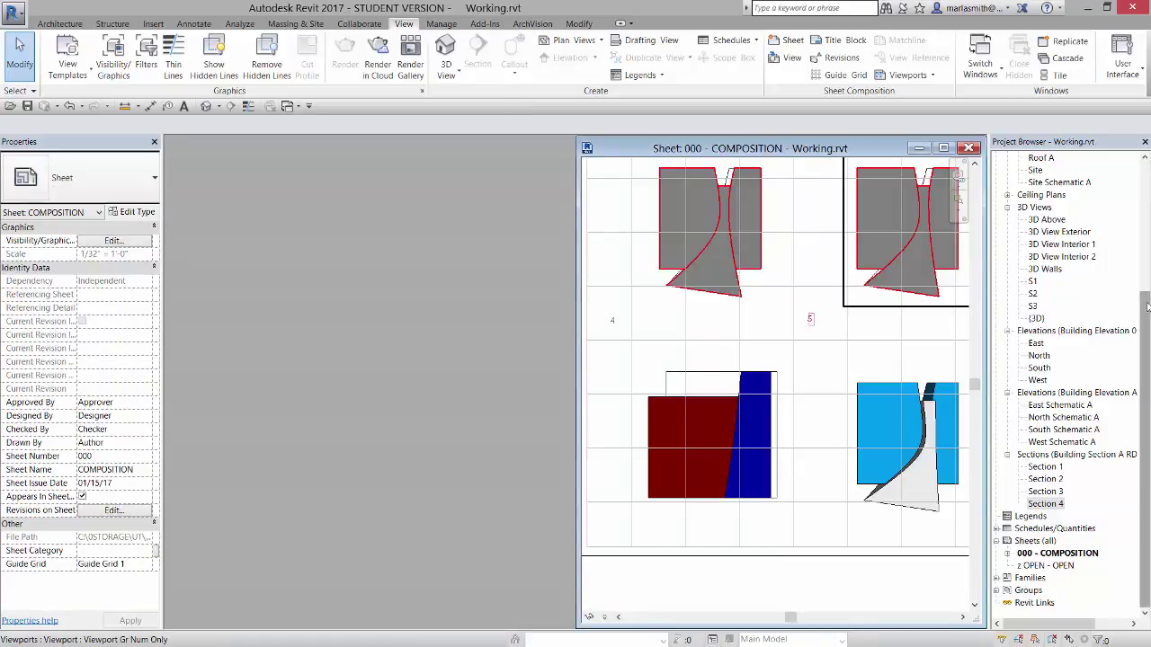
left_click_drag(1147, 305, 1147, 160)
double_click(1046, 195)
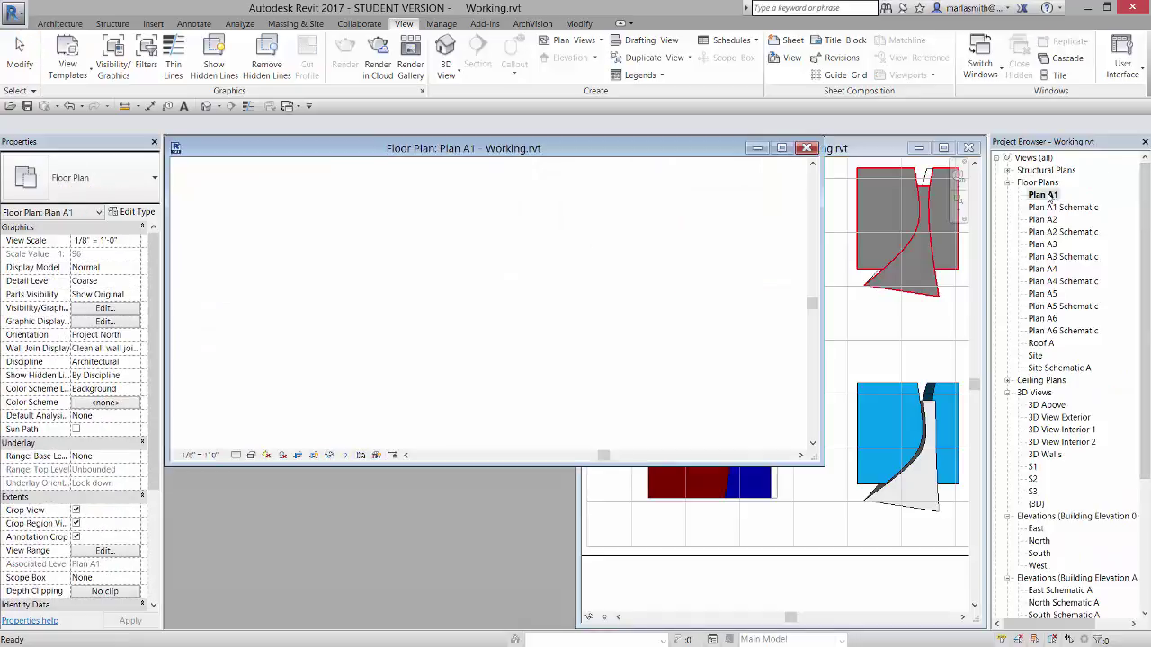
left_click_drag(819, 466, 569, 626)
Inspect the section markers around the masses in Plan A1, including the sheet reference on the Section 4 marker
scroll(536, 306, "up", 5)
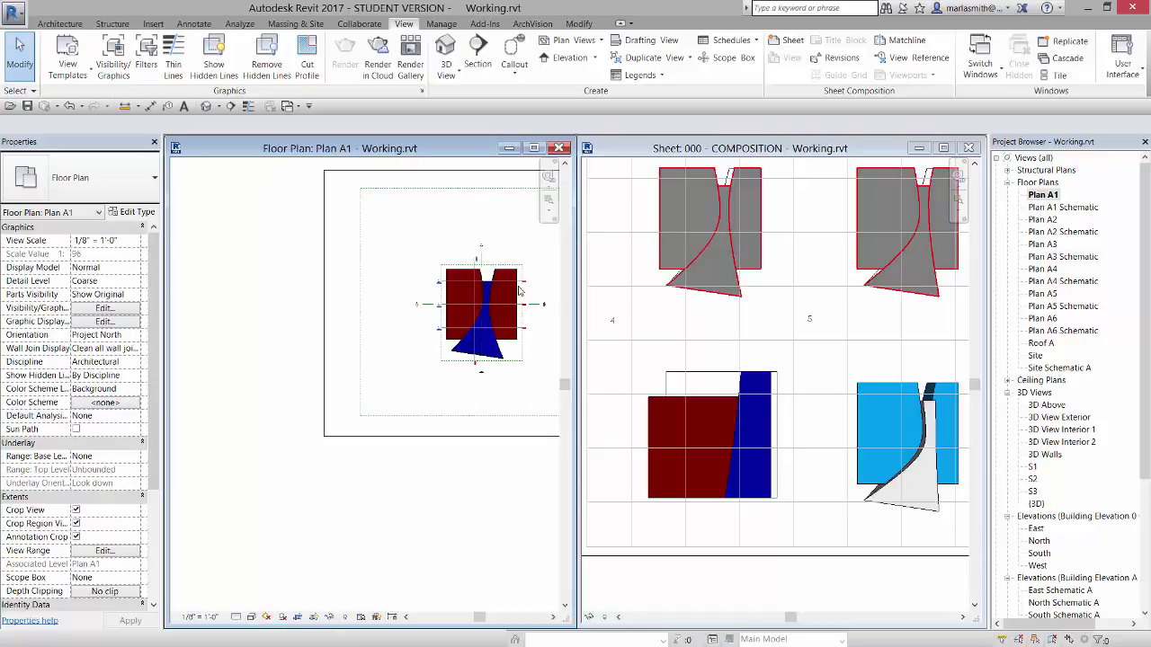
scroll(349, 182, "up", 4)
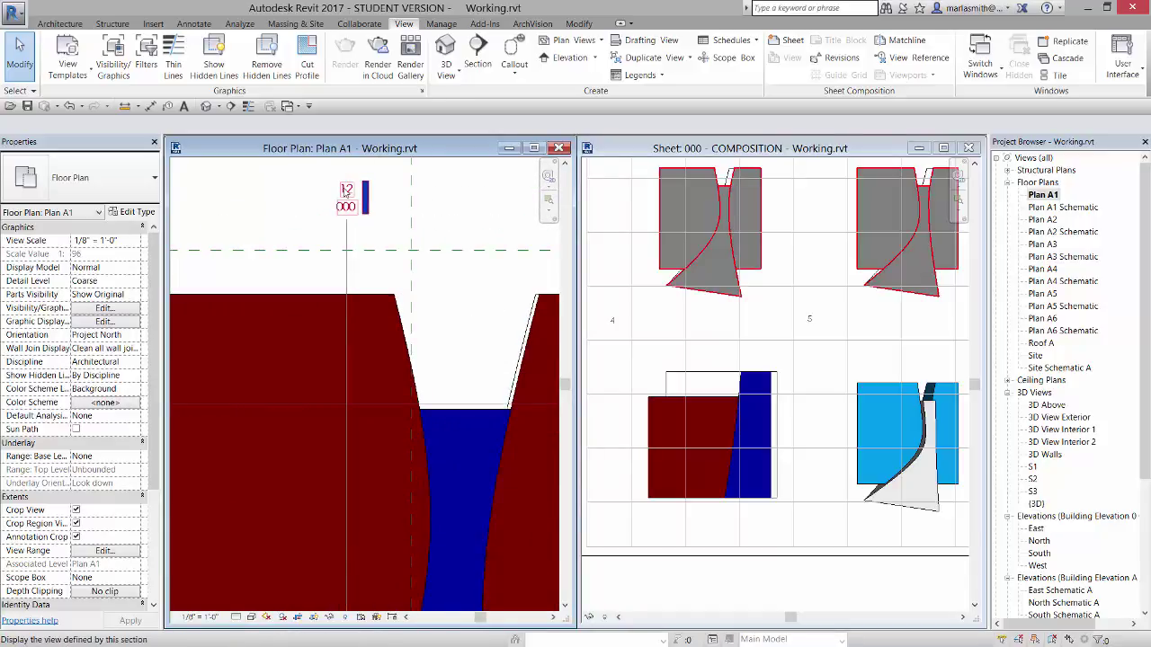
scroll(364, 189, "down", 3)
scroll(241, 261, "up", 4)
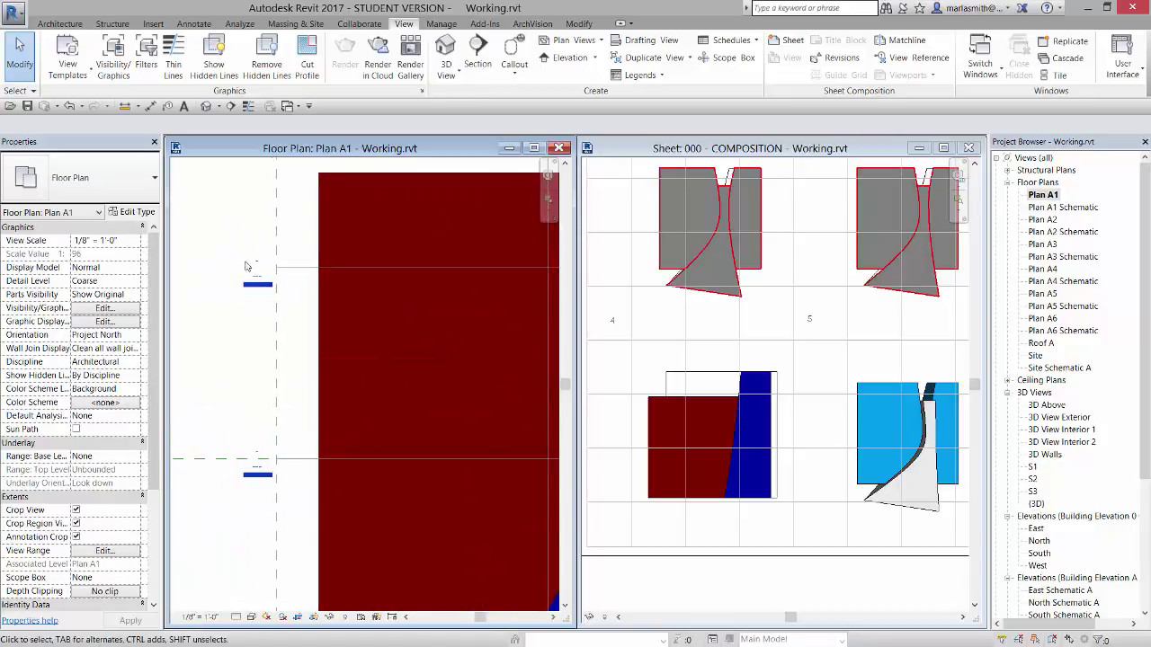
scroll(236, 266, "down", 4)
scroll(350, 231, "up", 2)
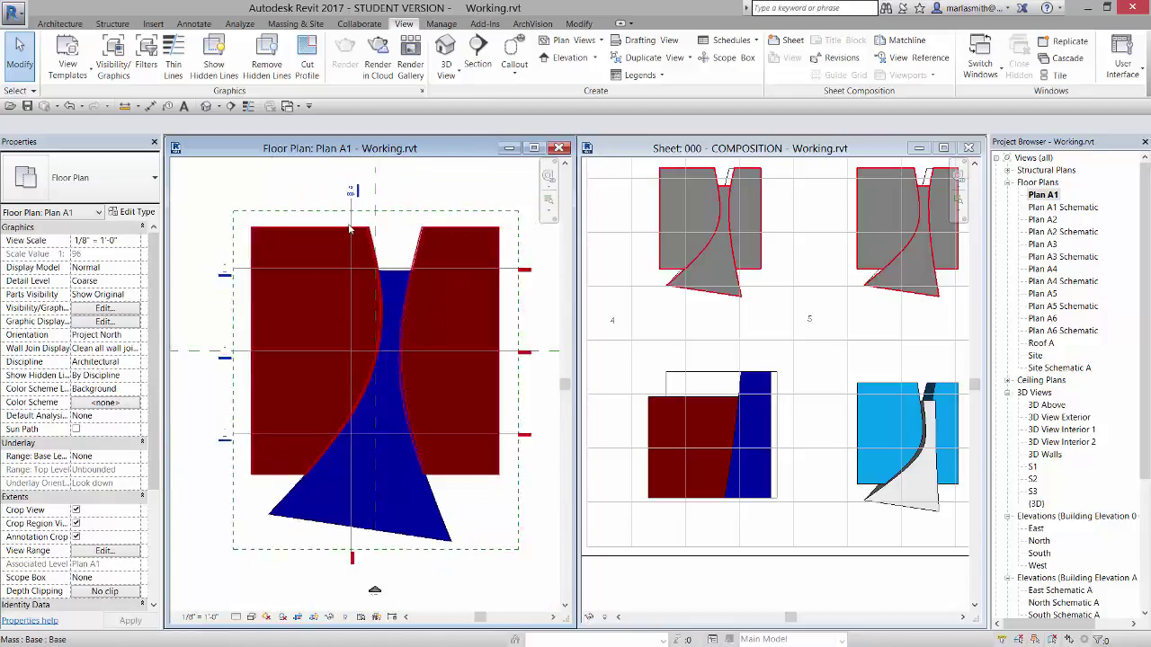
Flip the viewing direction of the Section 4 marker in Plan A1, then flip it back
left_click(352, 223)
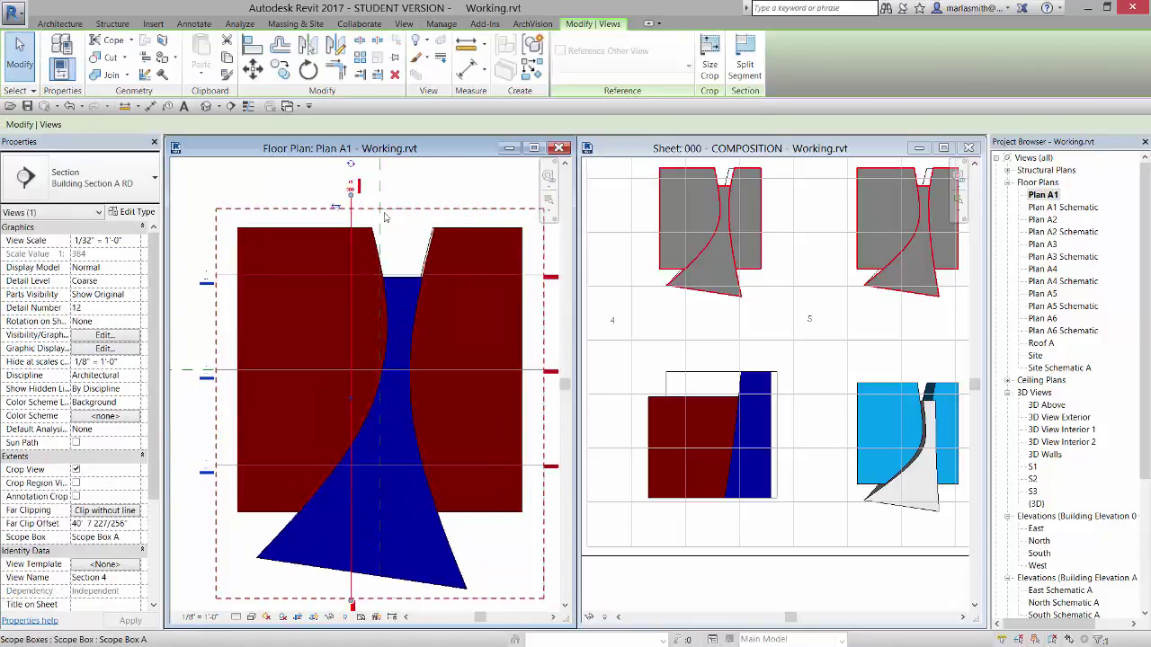
scroll(385, 217, "down", 1)
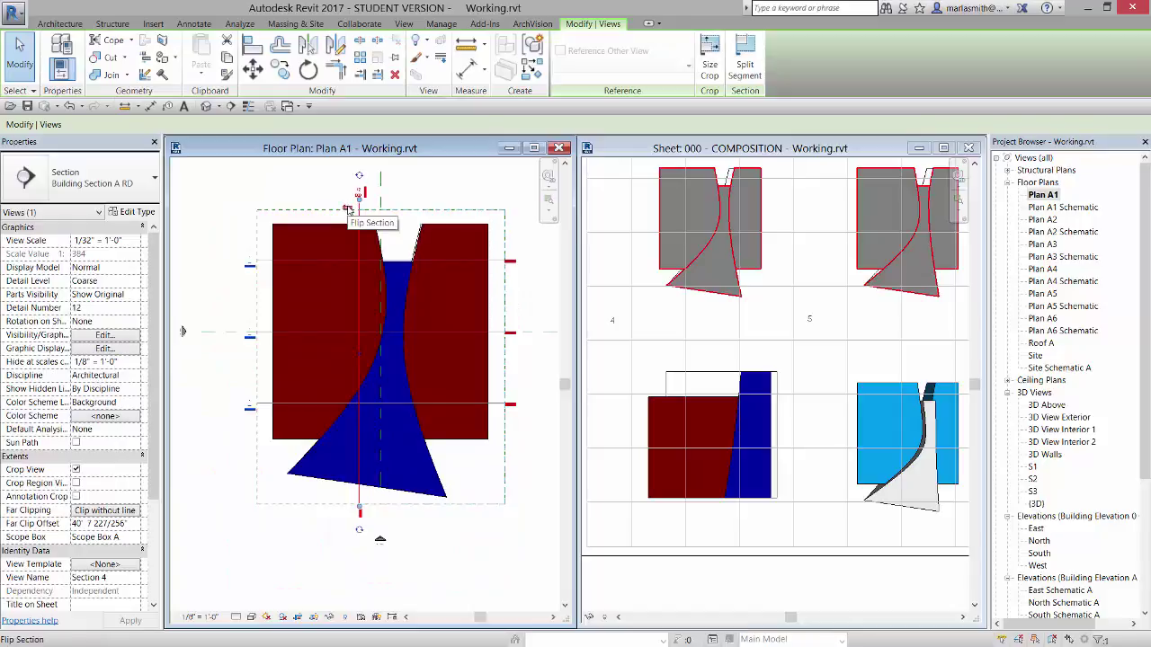
left_click(349, 210)
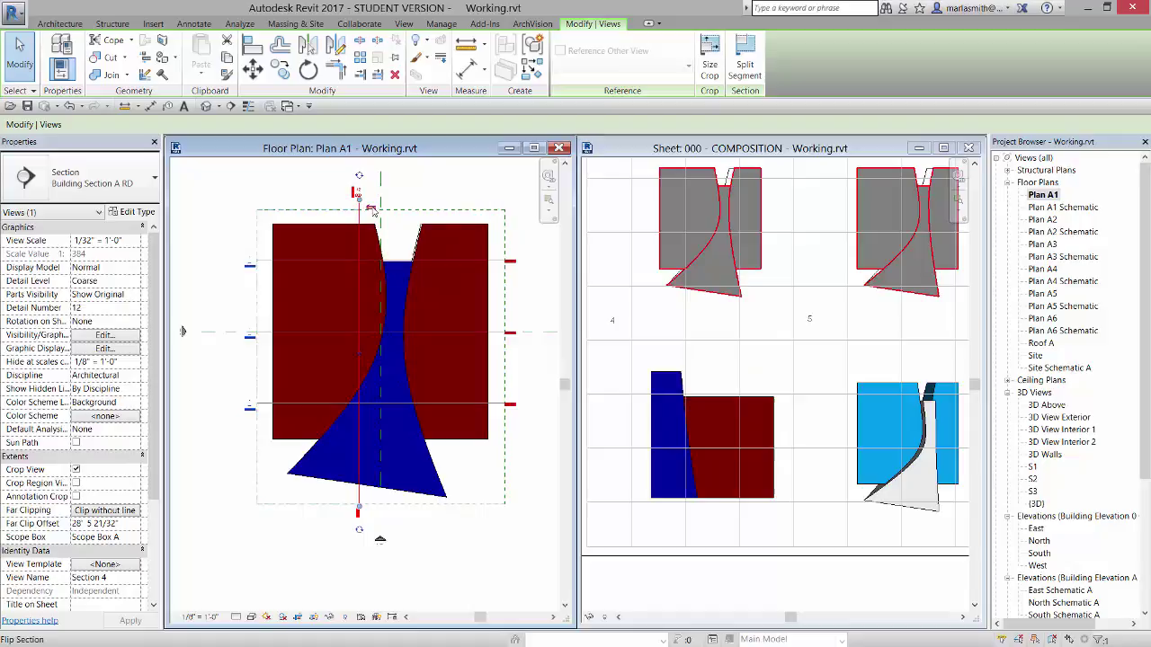
left_click(371, 209)
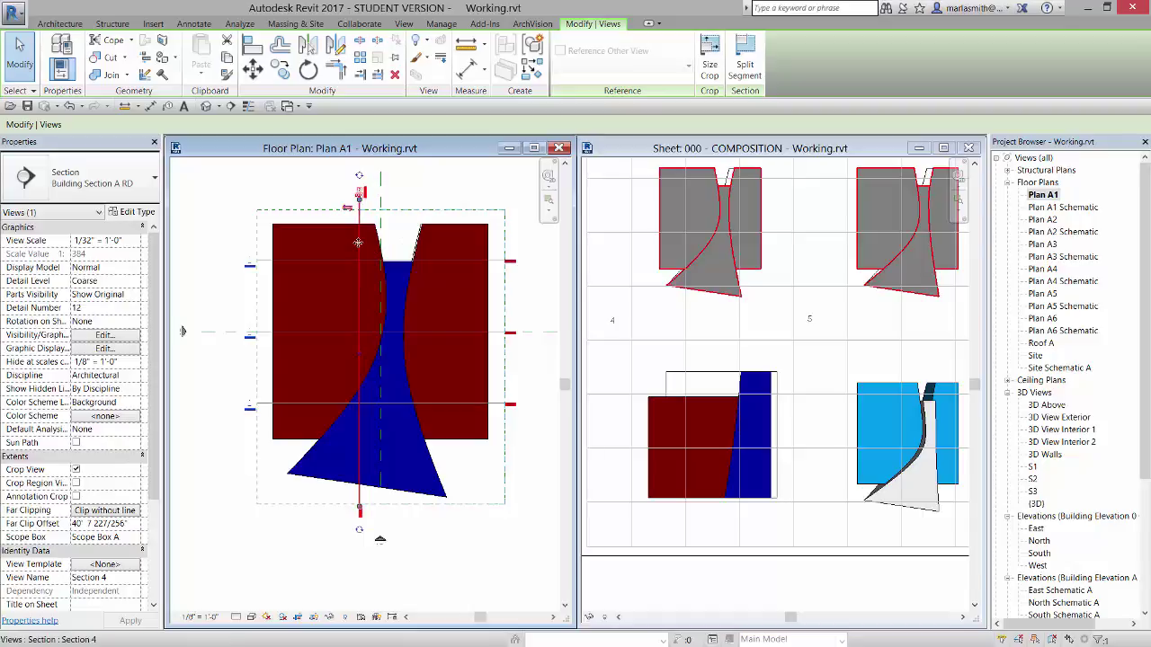
Move the Section 4 line in Plan A1 to the right, into the gap between the two red masses
left_click_drag(358, 242, 390, 250)
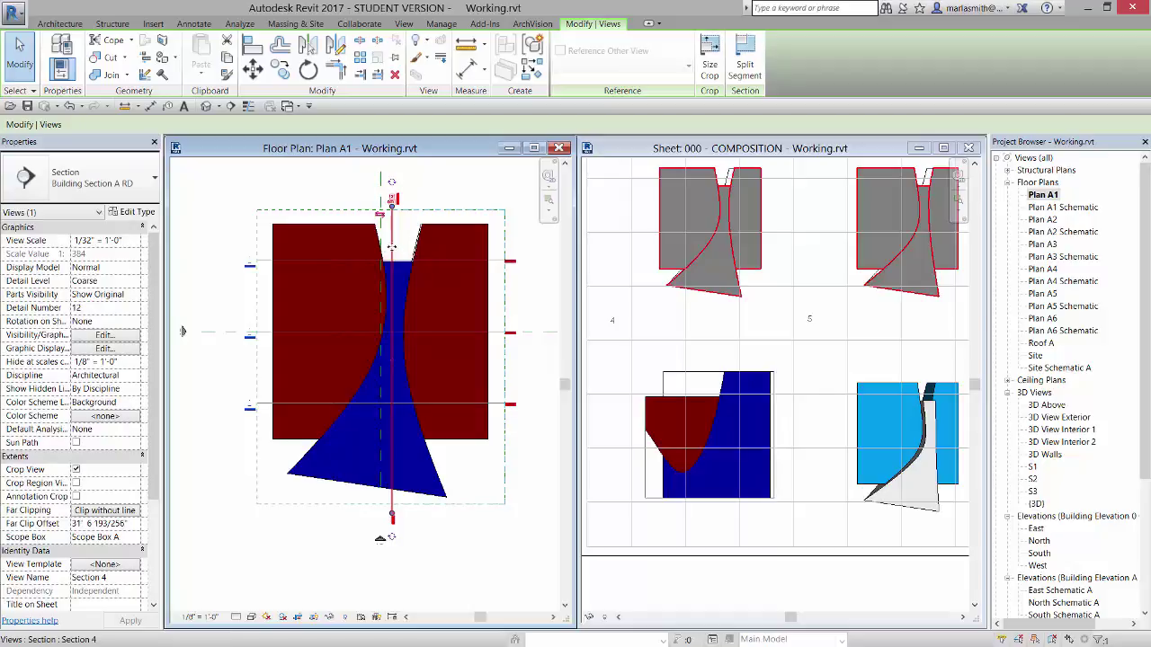
left_click(434, 185)
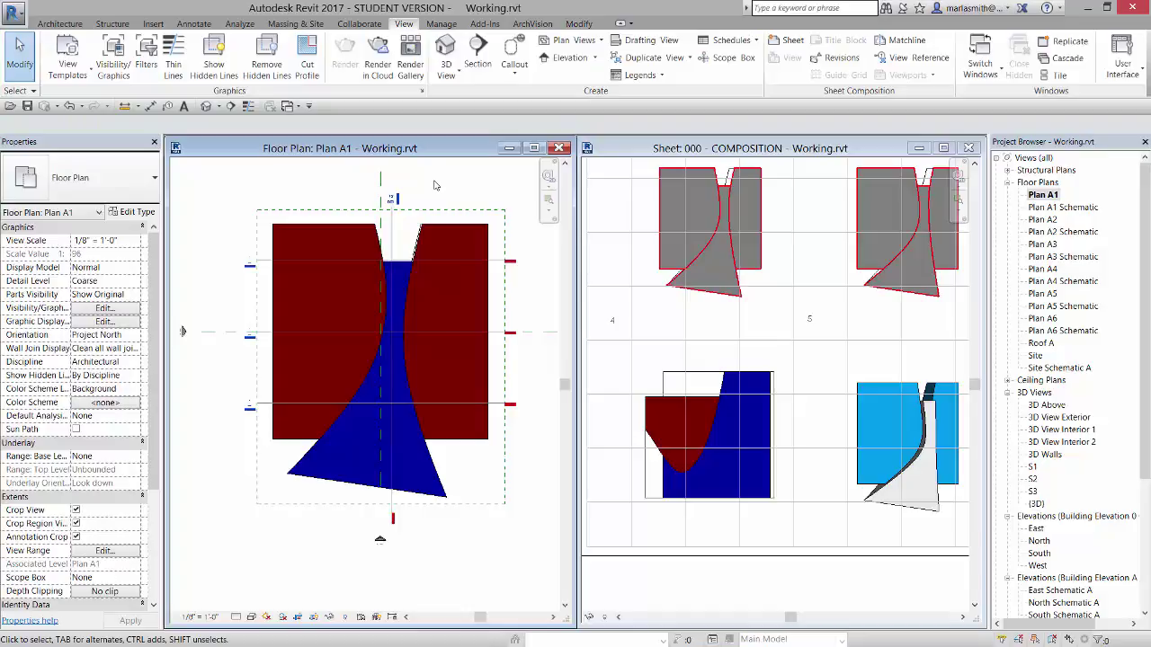
Set Section 4's scope box to None and pull its far clip in to an offset of about 1' 5"
left_click(391, 231)
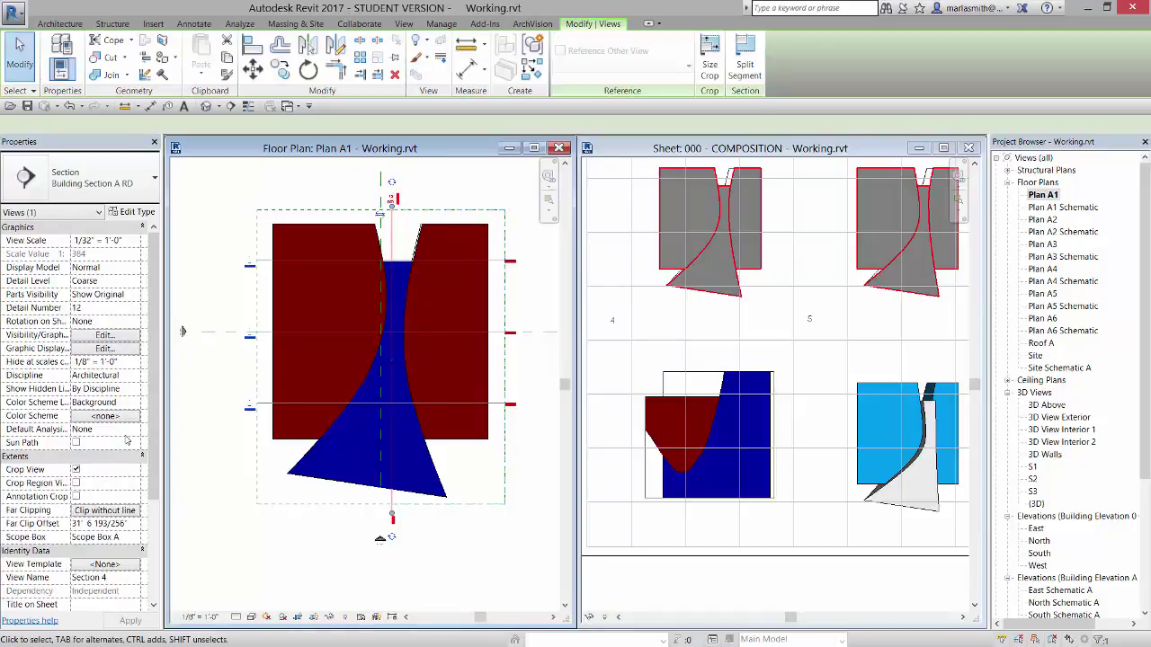
left_click(135, 537)
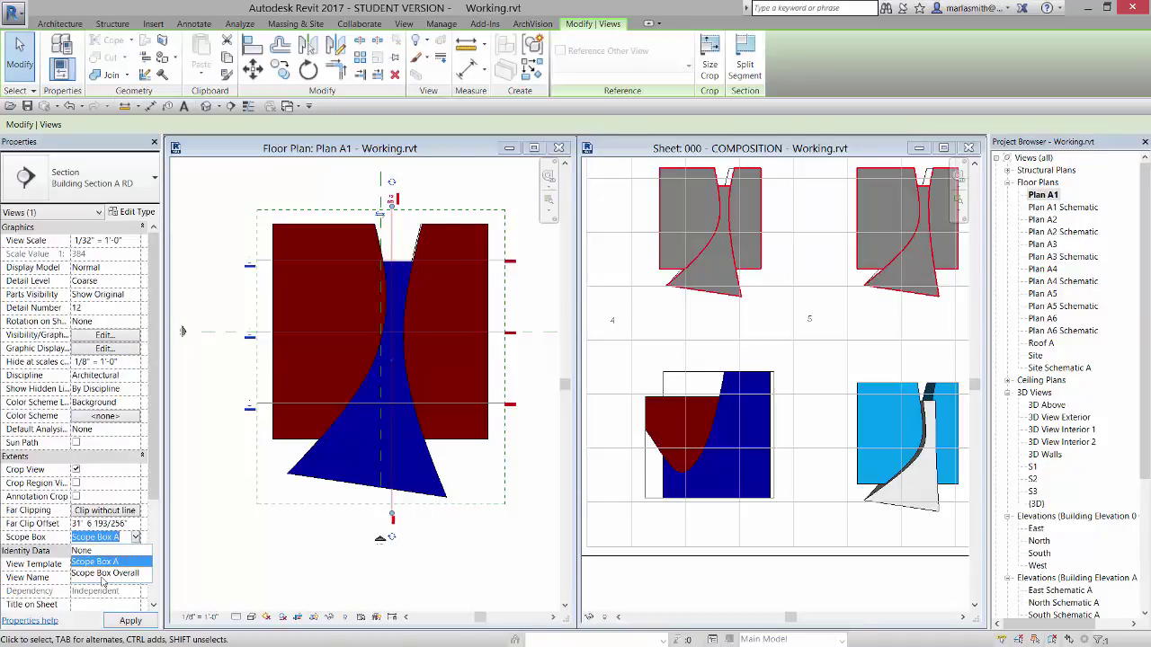
left_click(88, 550)
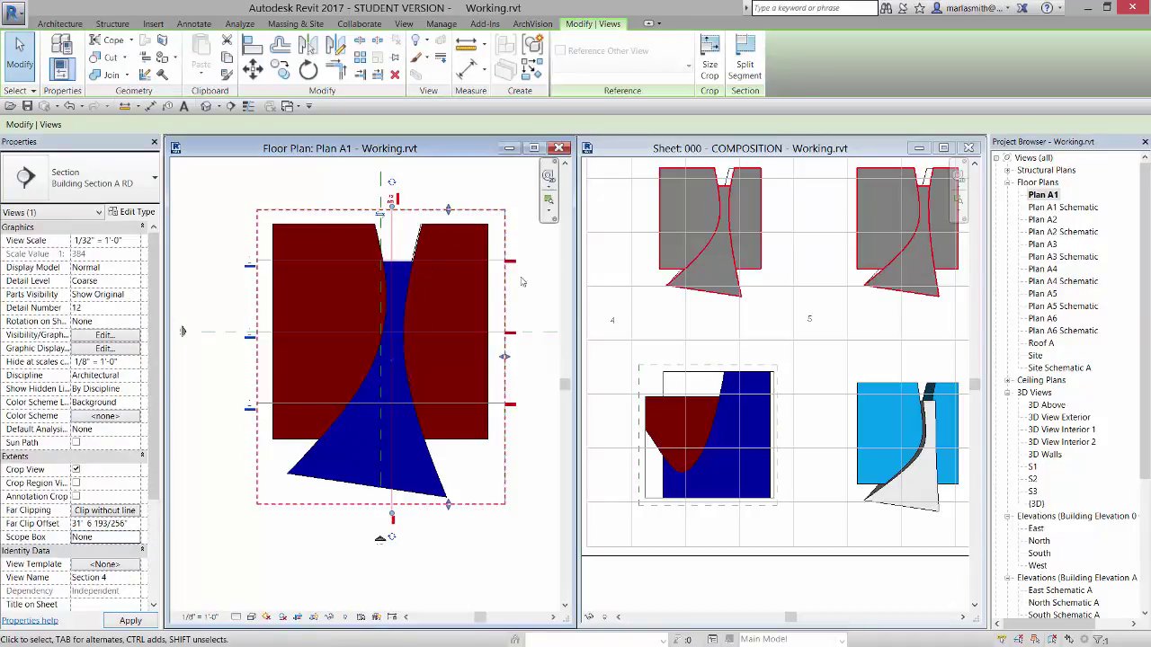
left_click_drag(506, 358, 452, 487)
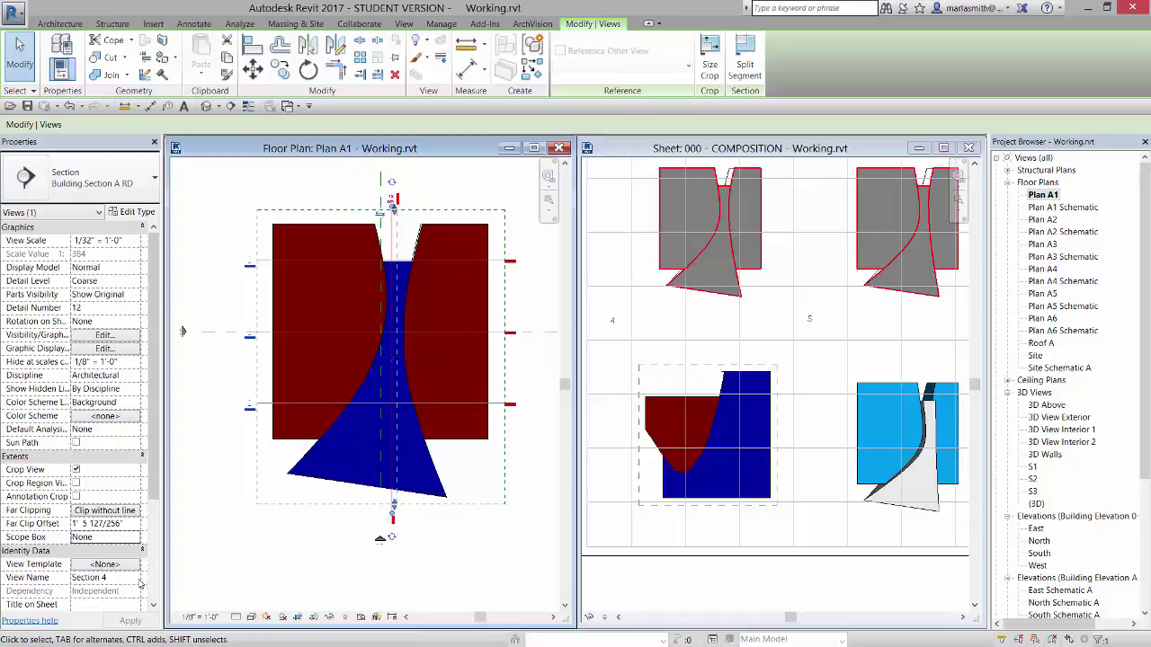
Assign Scope Box A to Section 4 and clear the selection
scroll(155, 514, "down", 1)
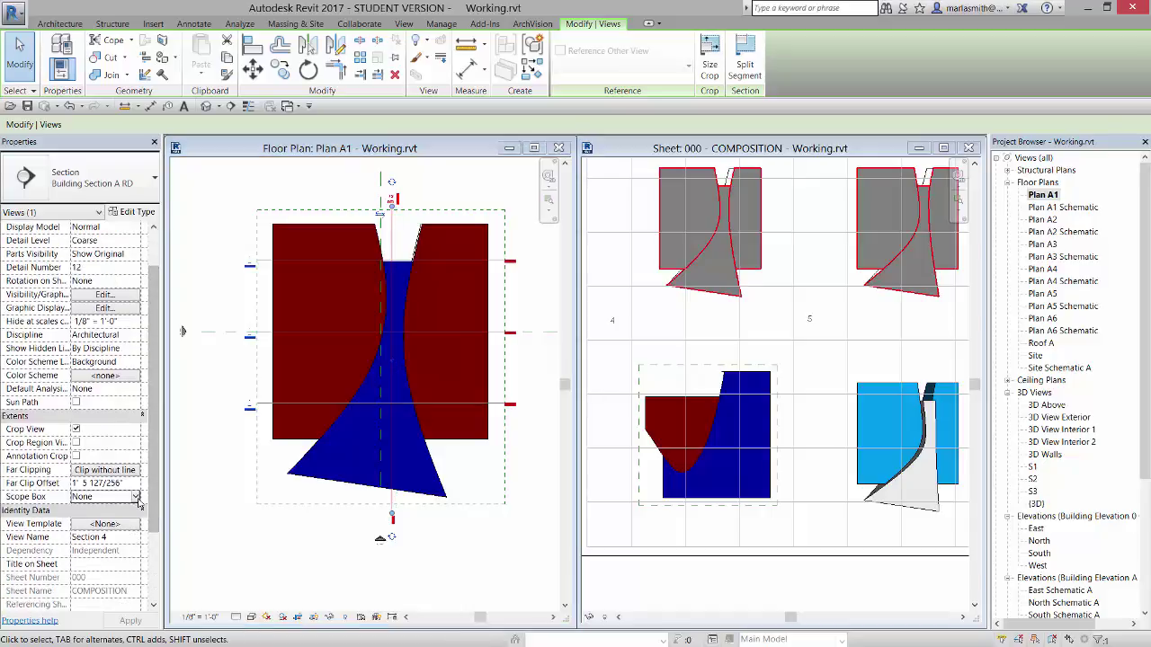
left_click(136, 498)
left_click(122, 522)
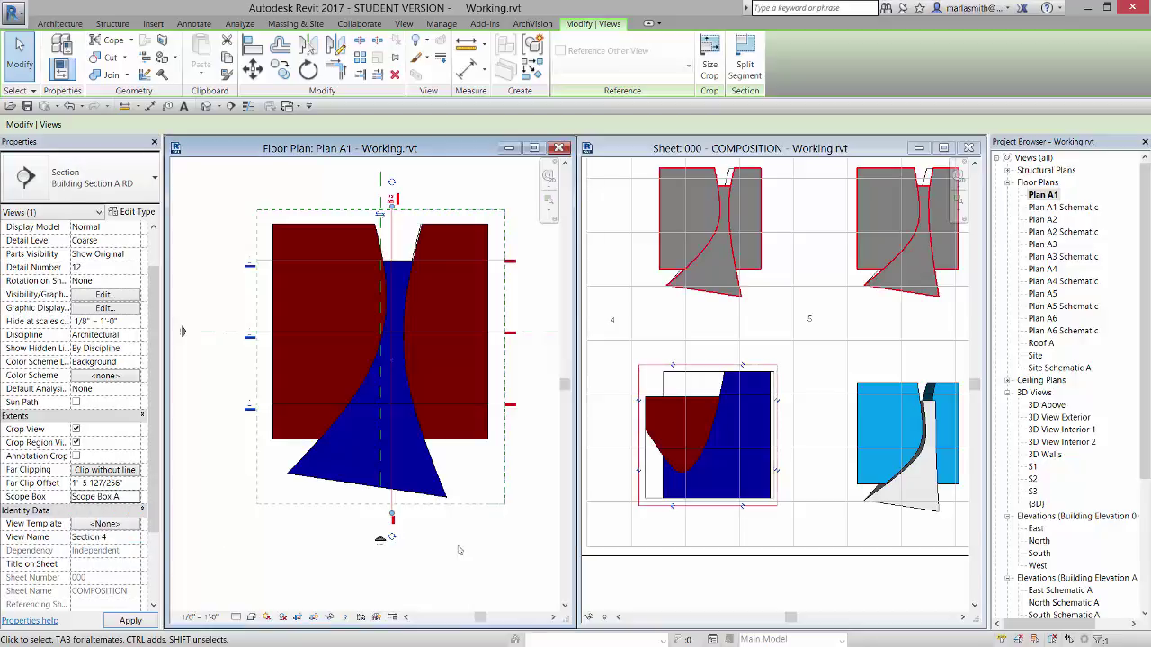
left_click(511, 539)
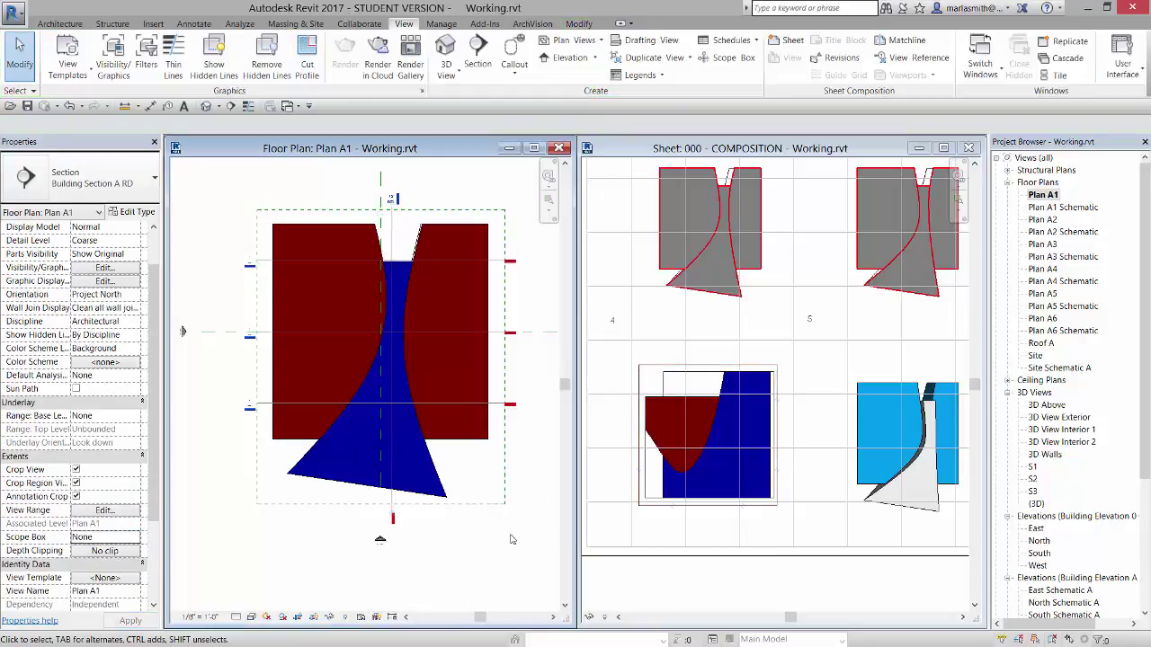